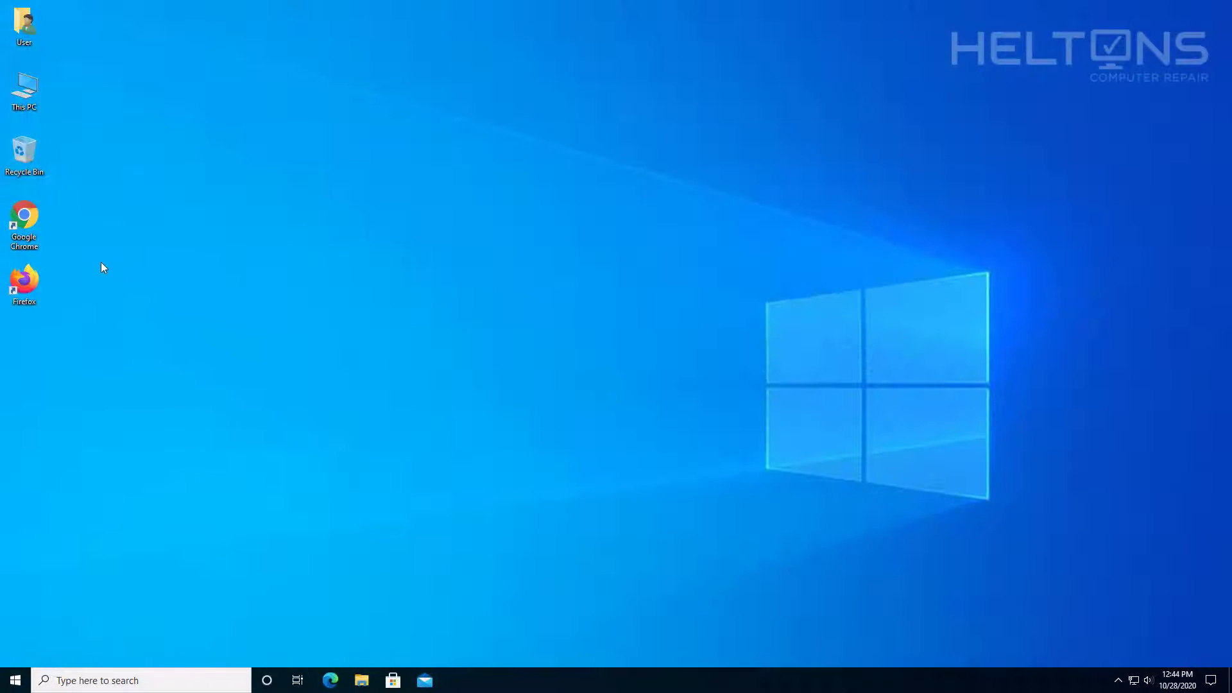
Launch Google Chrome from the desktop and load google.com.
double_click(35, 228)
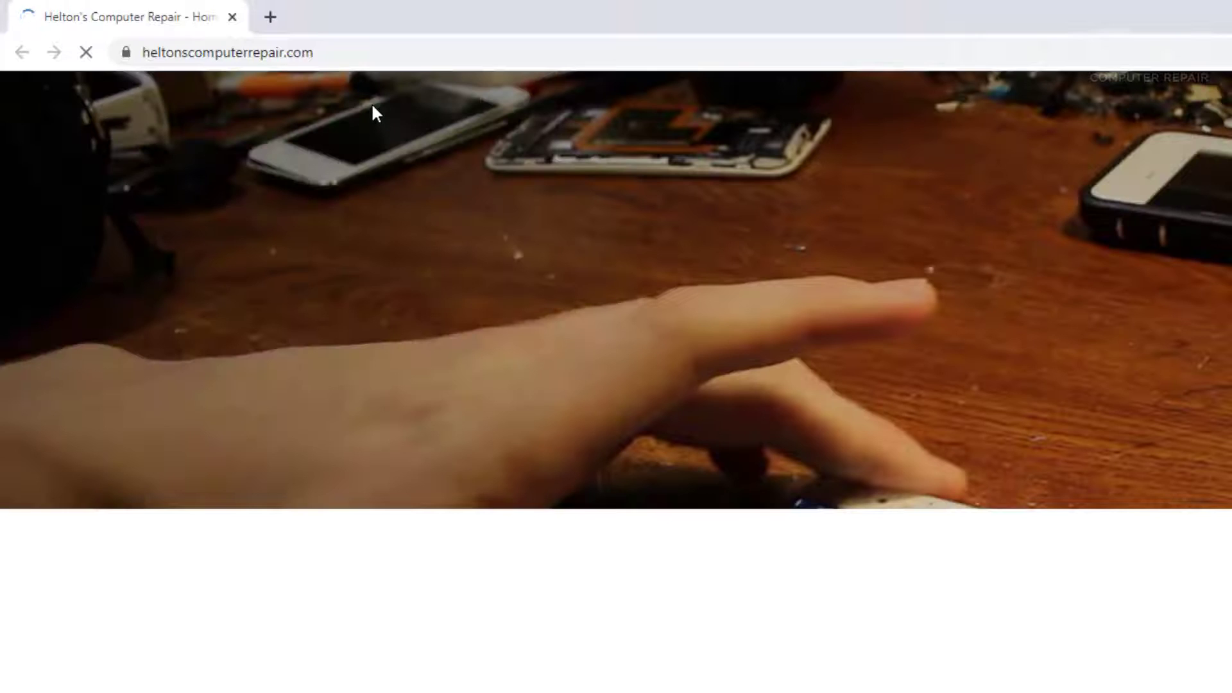
left_click(385, 58)
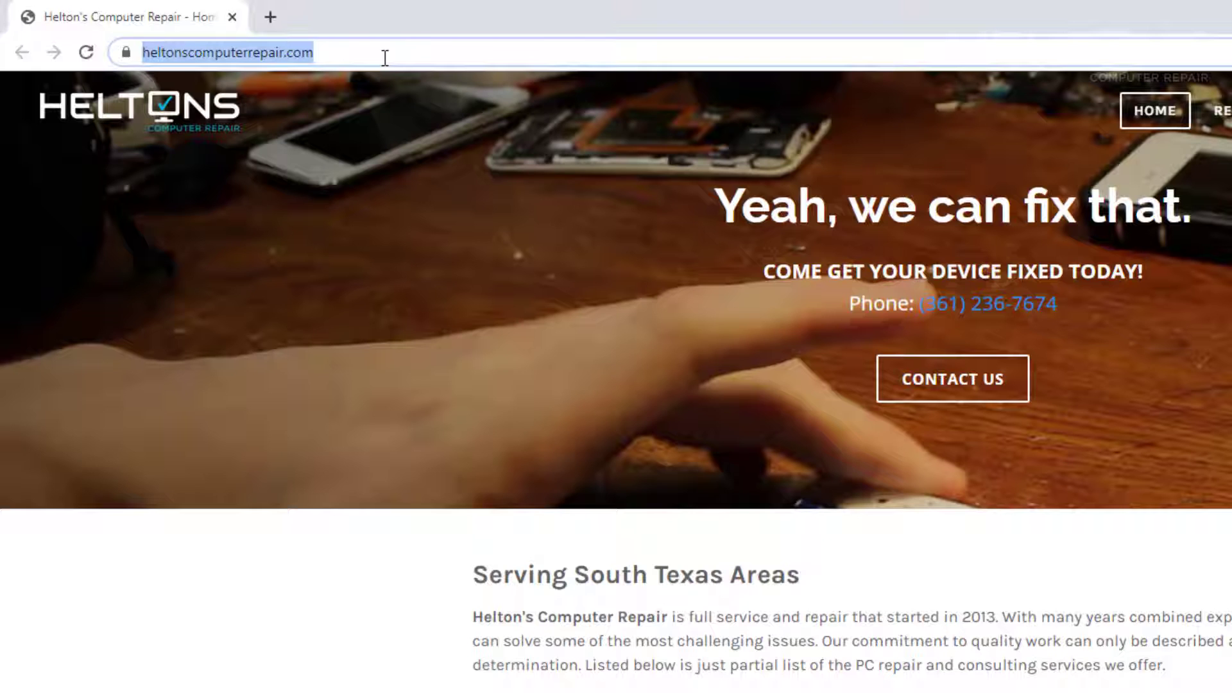
type("gogoel.c")
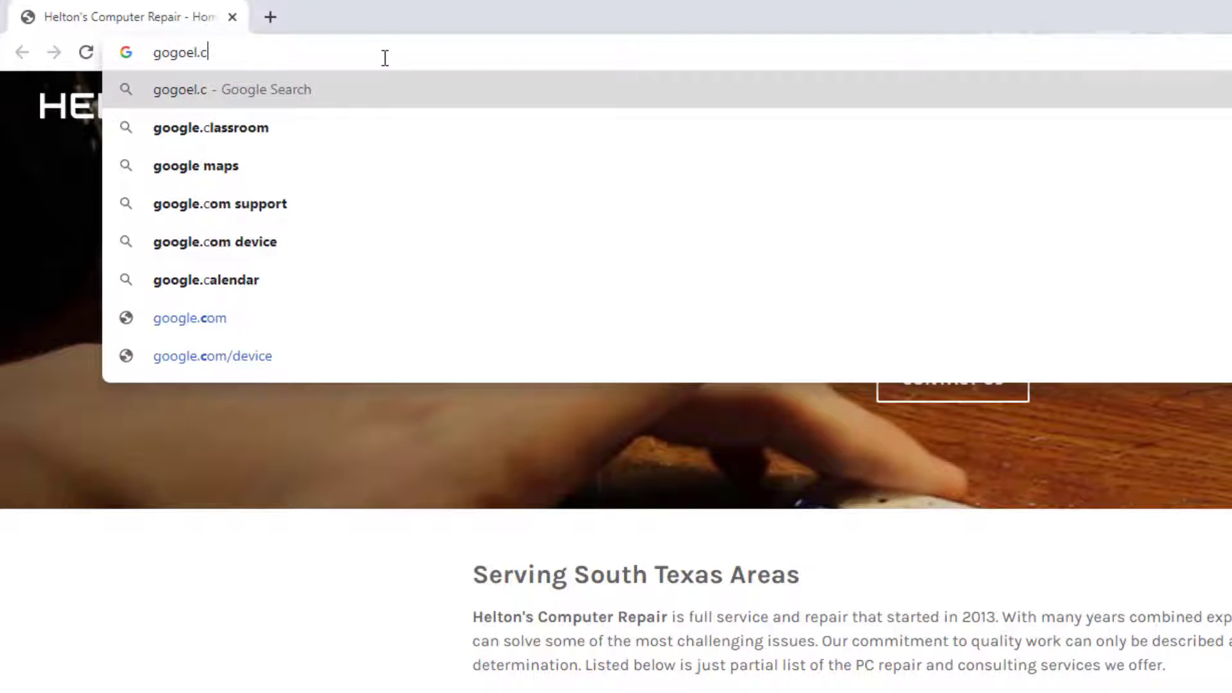
key("ctrl+a")
type("google.com")
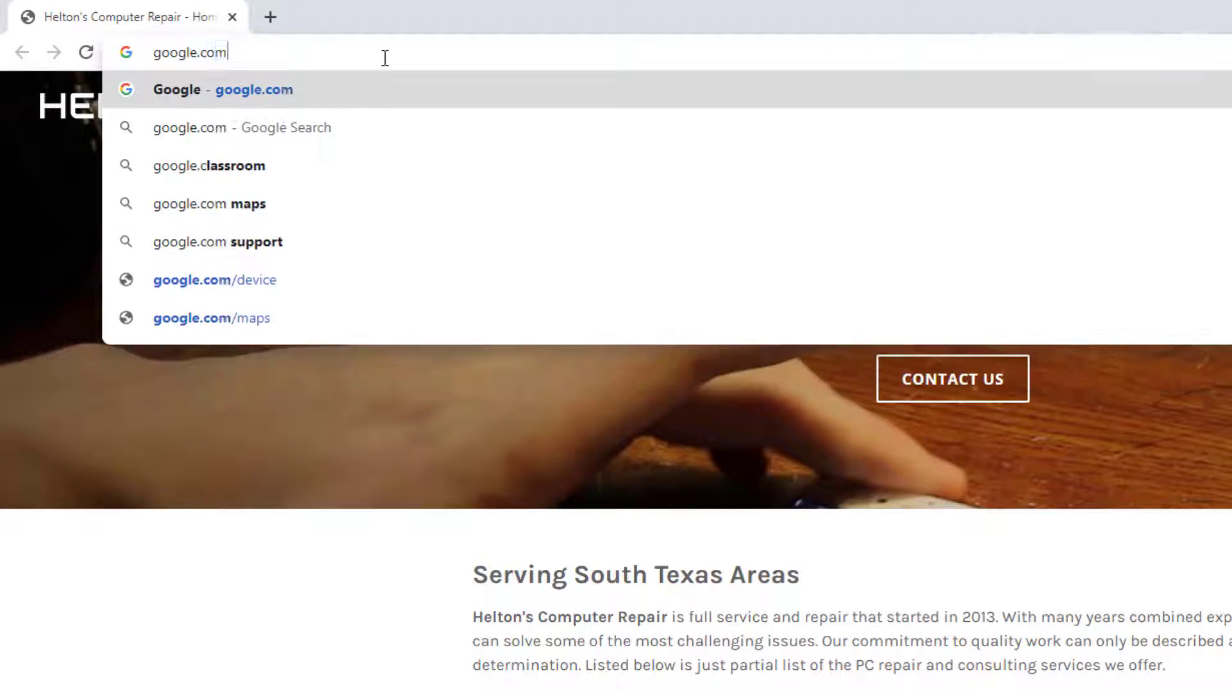
key("Return")
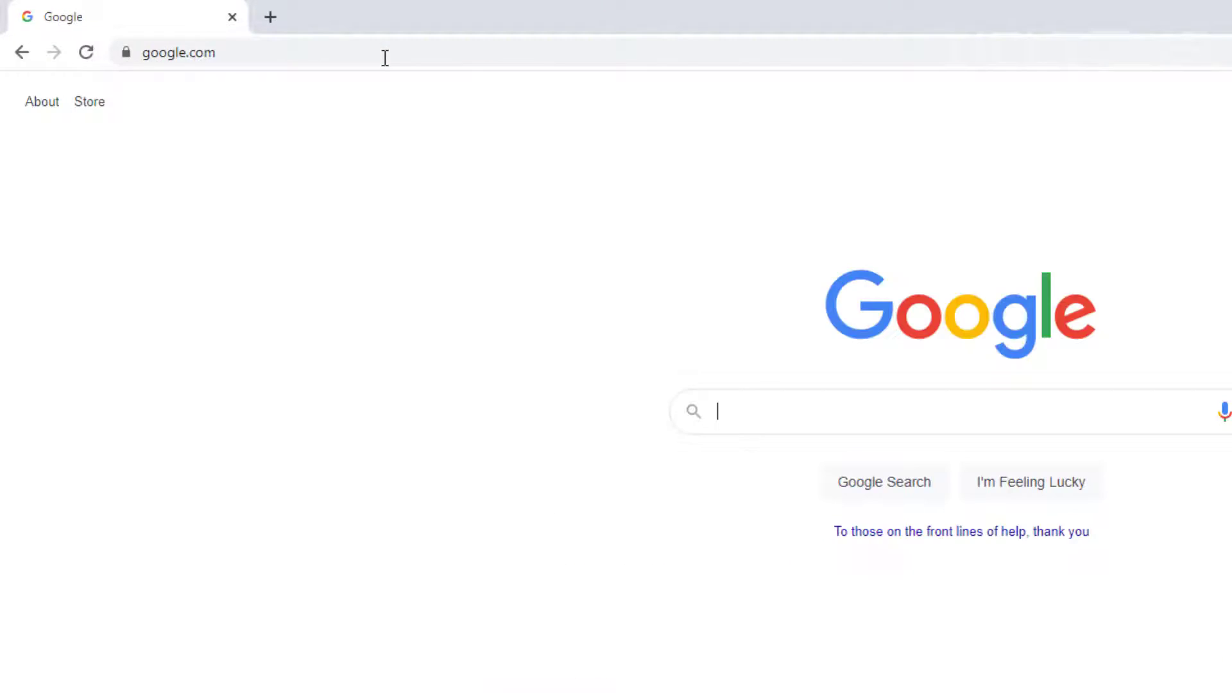
Search Google for "windows update blocker" and go to the Windows Update Blocker v1.6 page on sordum.org.
left_click(800, 408)
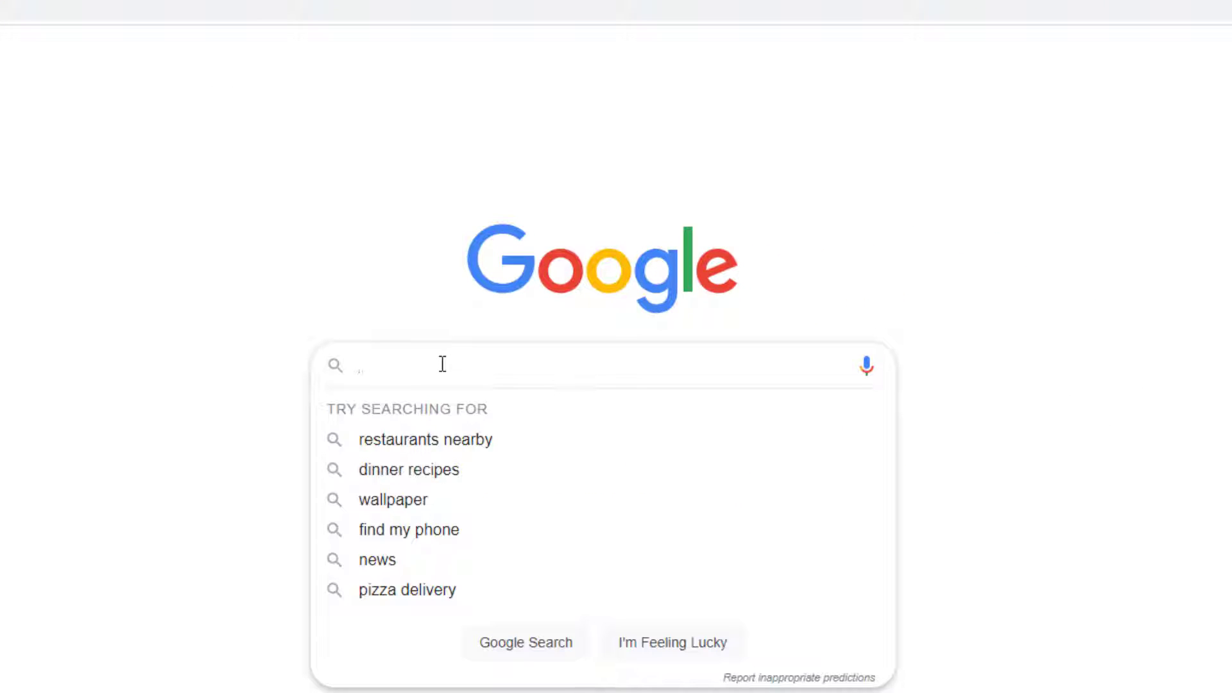
type("windows updat")
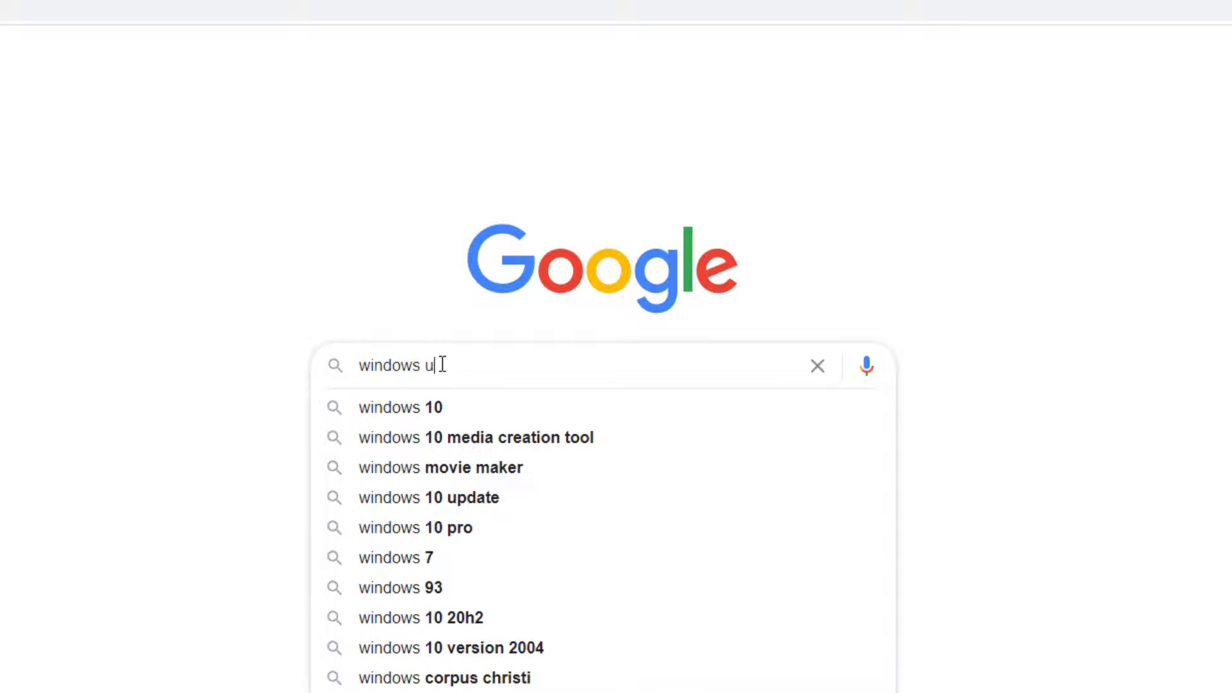
type("e blocker")
key("Return")
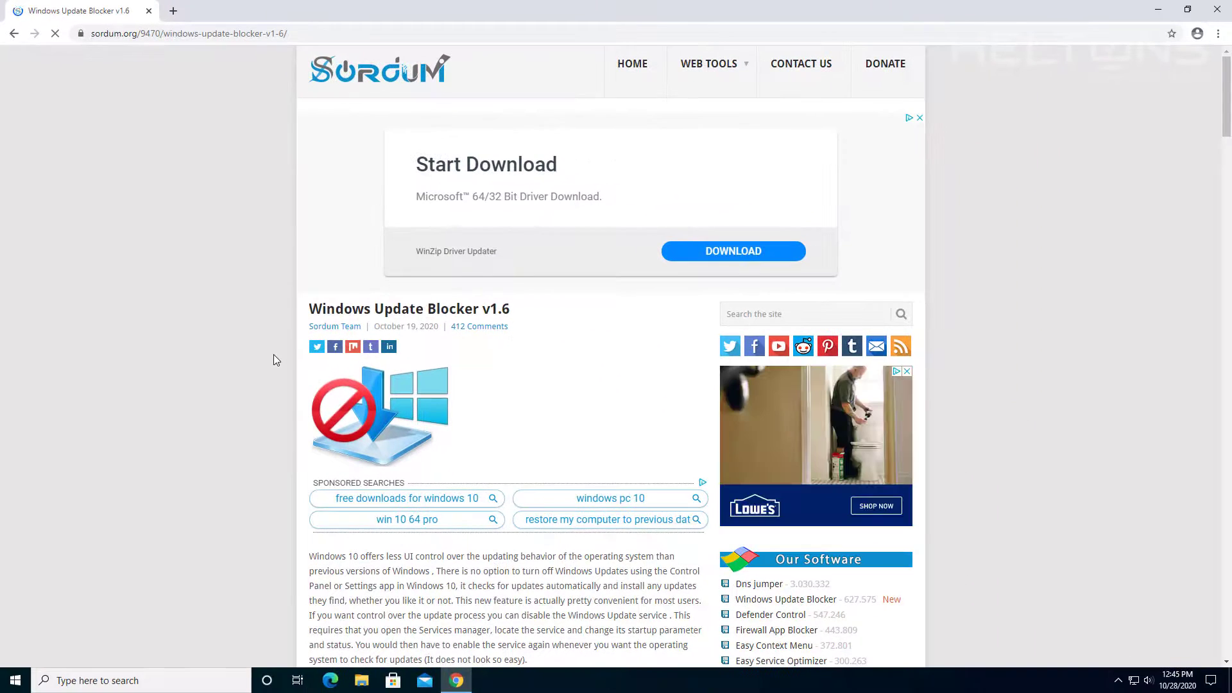
Read the Windows Update Blocker article, including how it works and how to block other services.
scroll(303, 372, "down", 1)
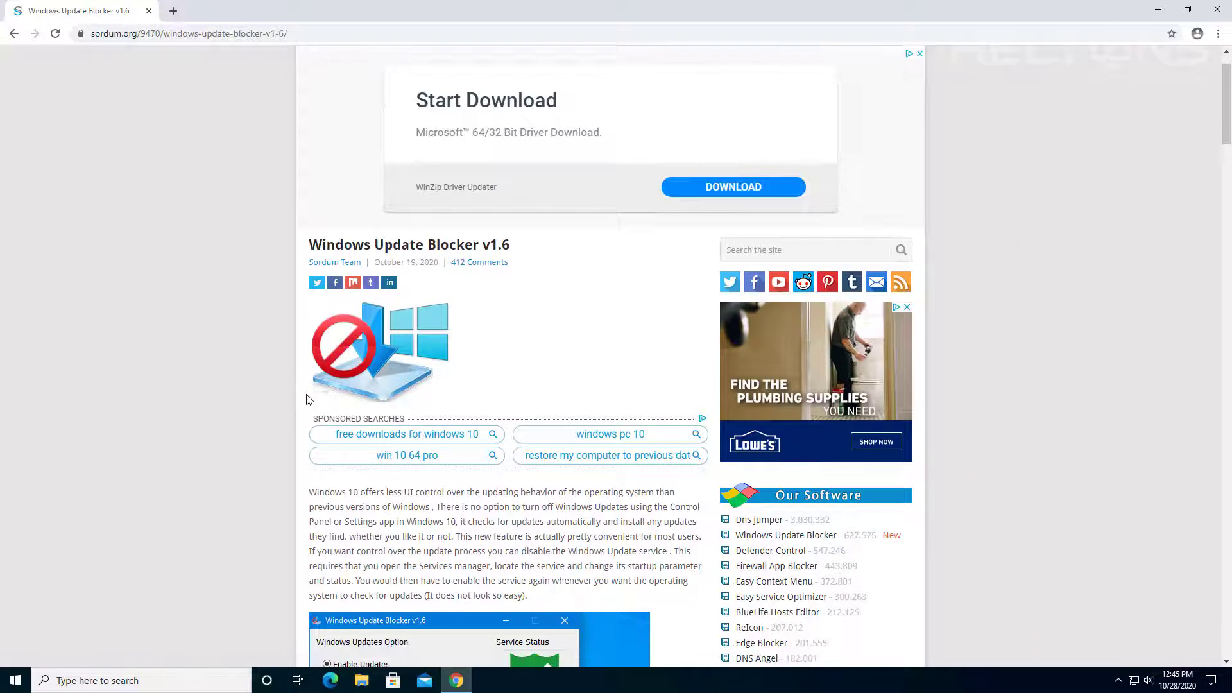
scroll(293, 365, "down", 3)
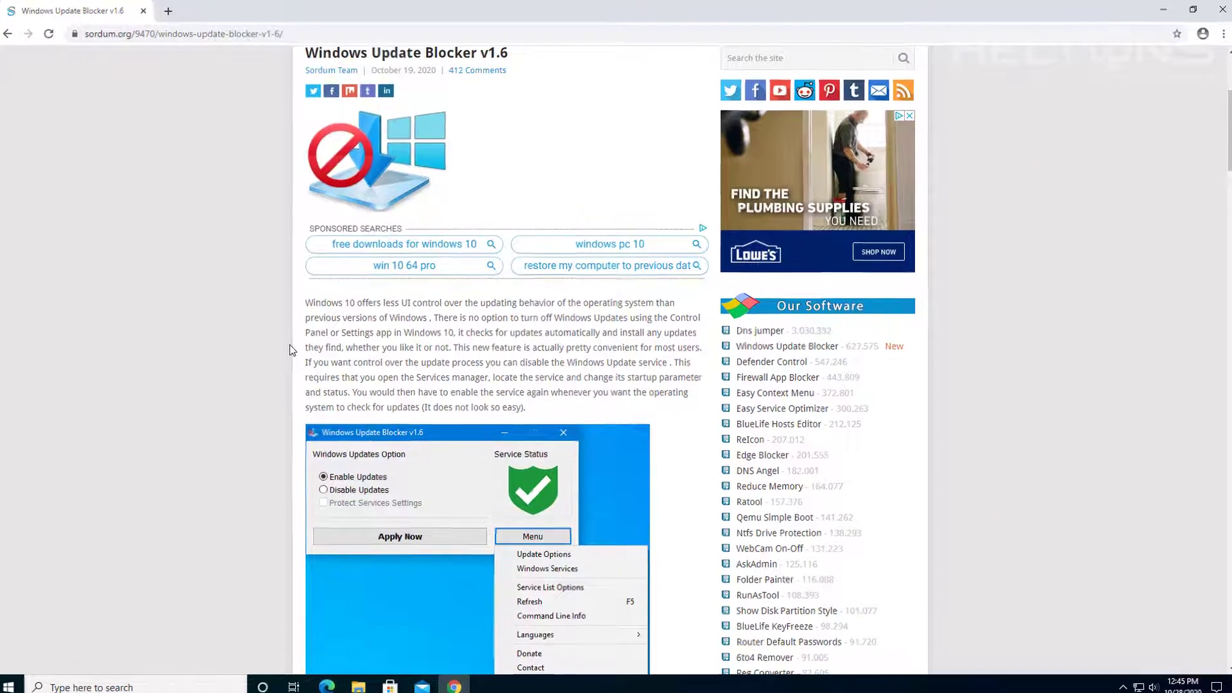
scroll(294, 347, "down", 3)
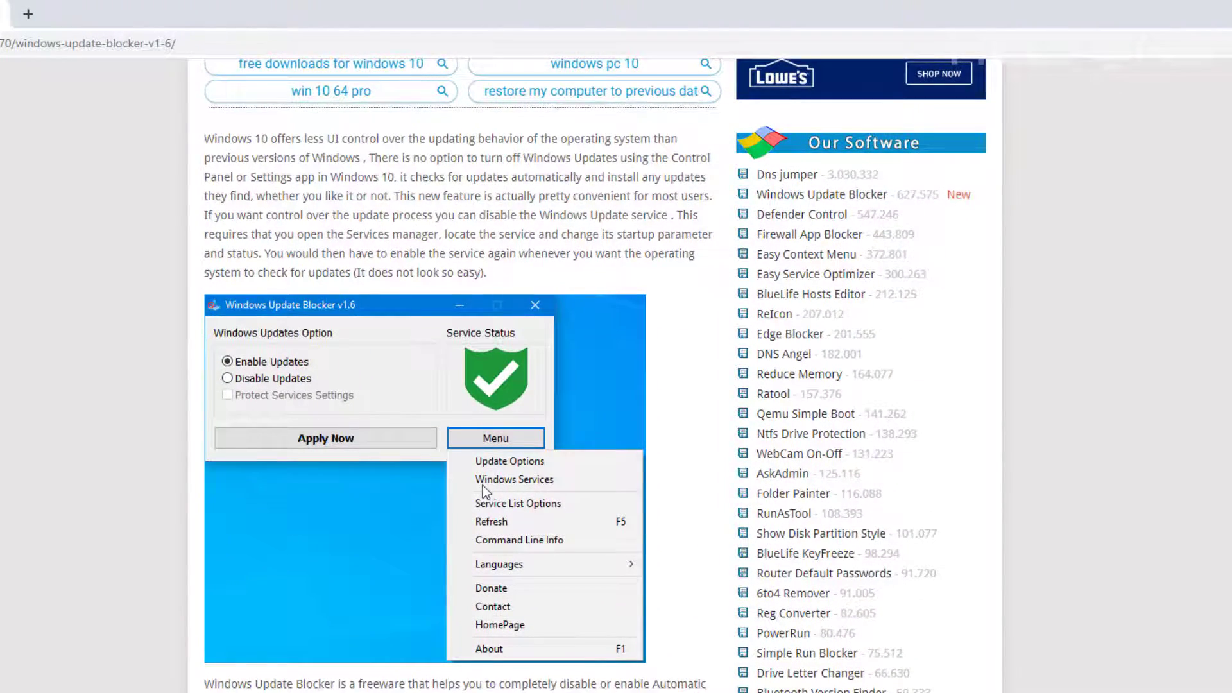
scroll(482, 485, "down", 5)
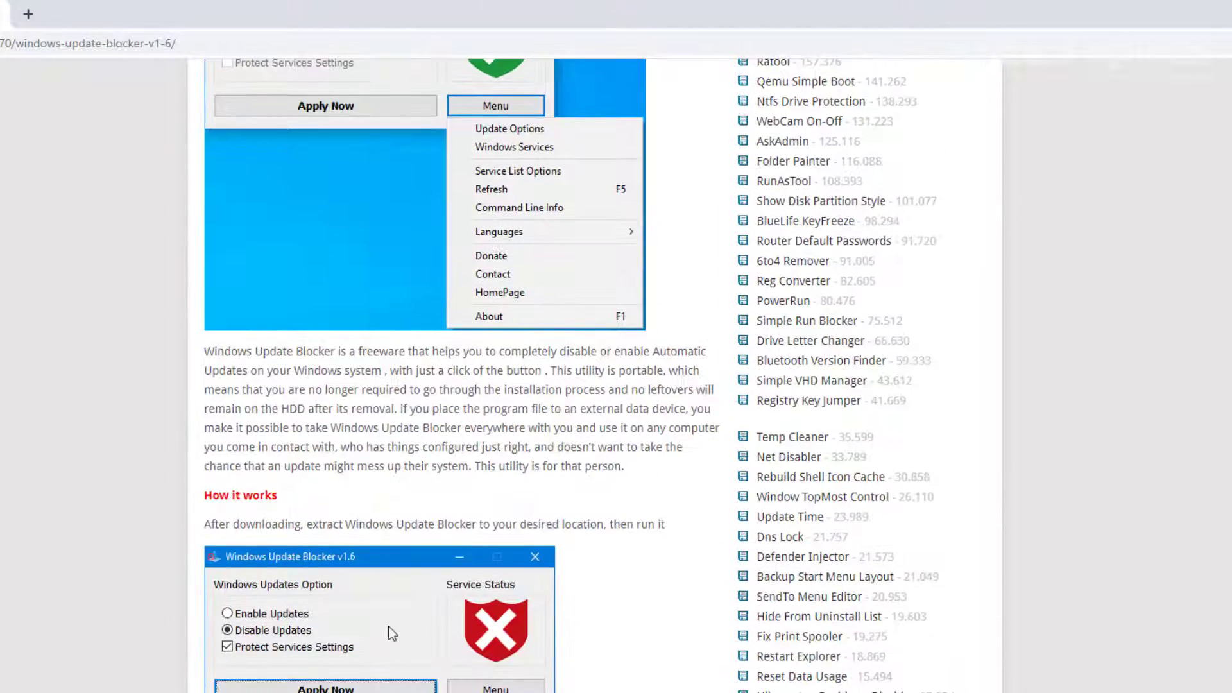
scroll(360, 641, "down", 3)
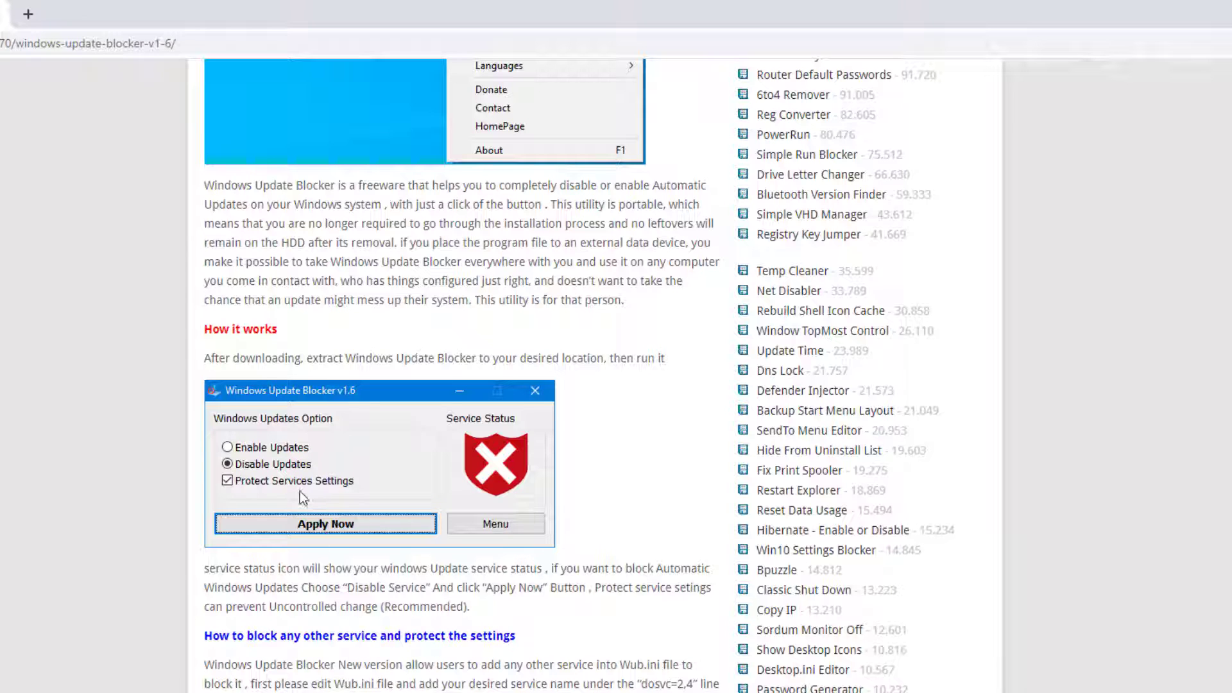
scroll(301, 490, "down", 6)
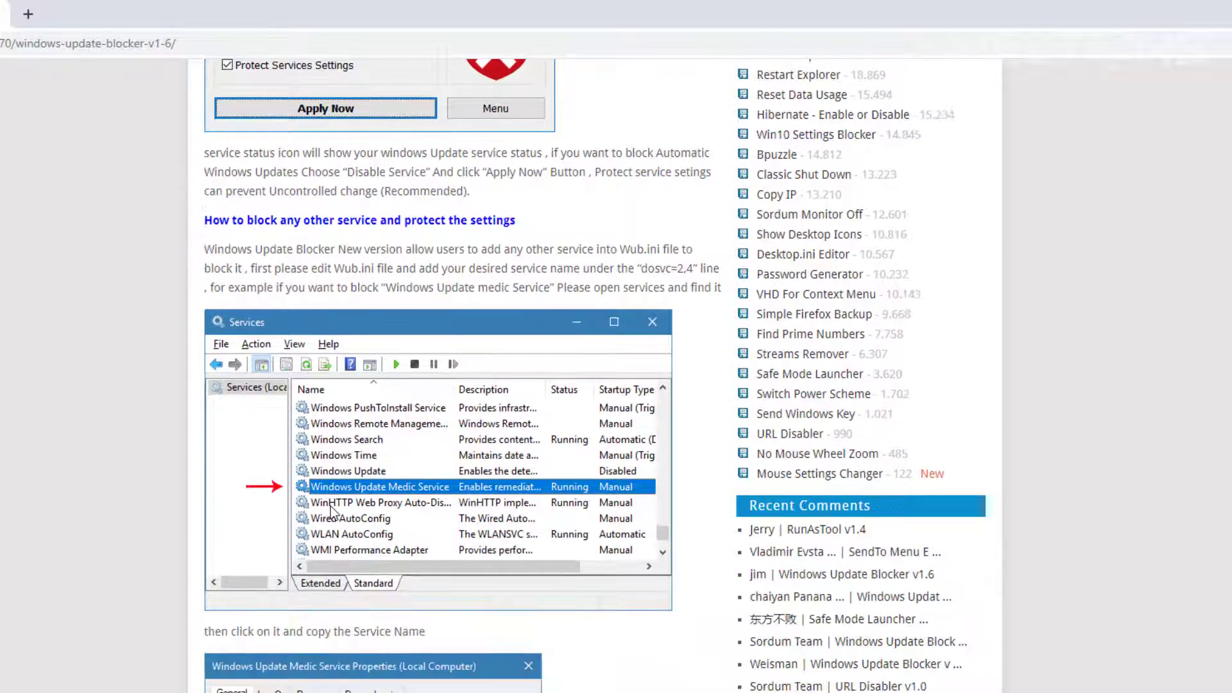
scroll(330, 506, "down", 1)
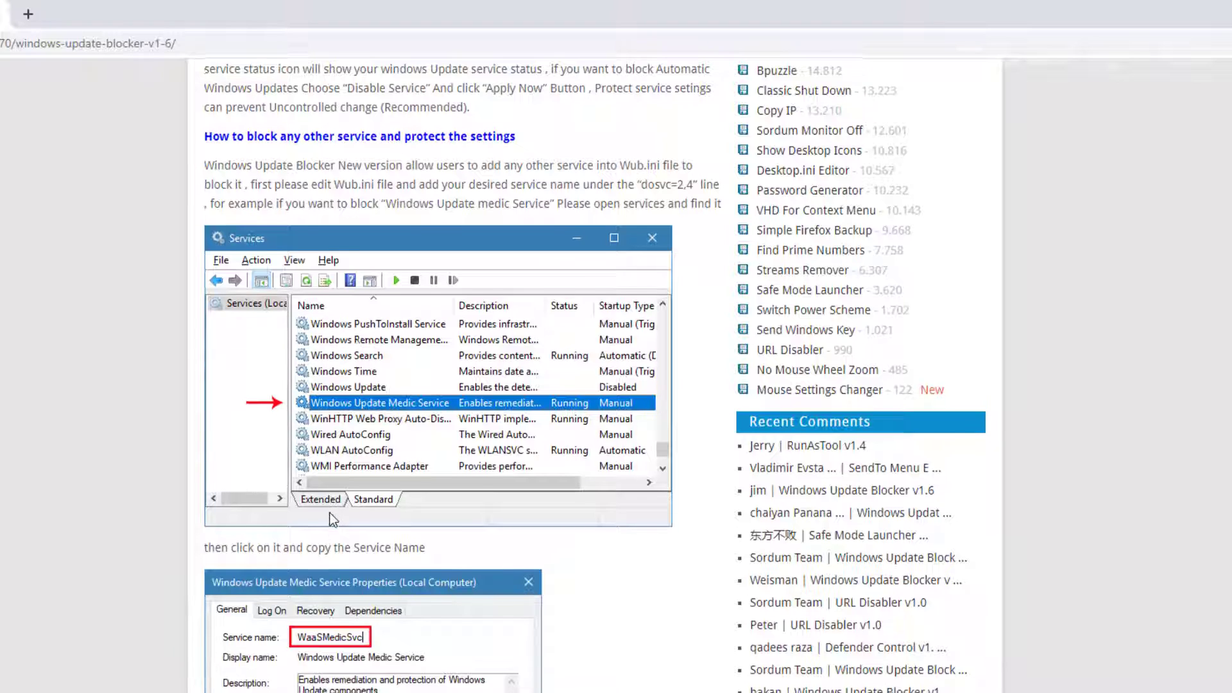
scroll(329, 519, "down", 2)
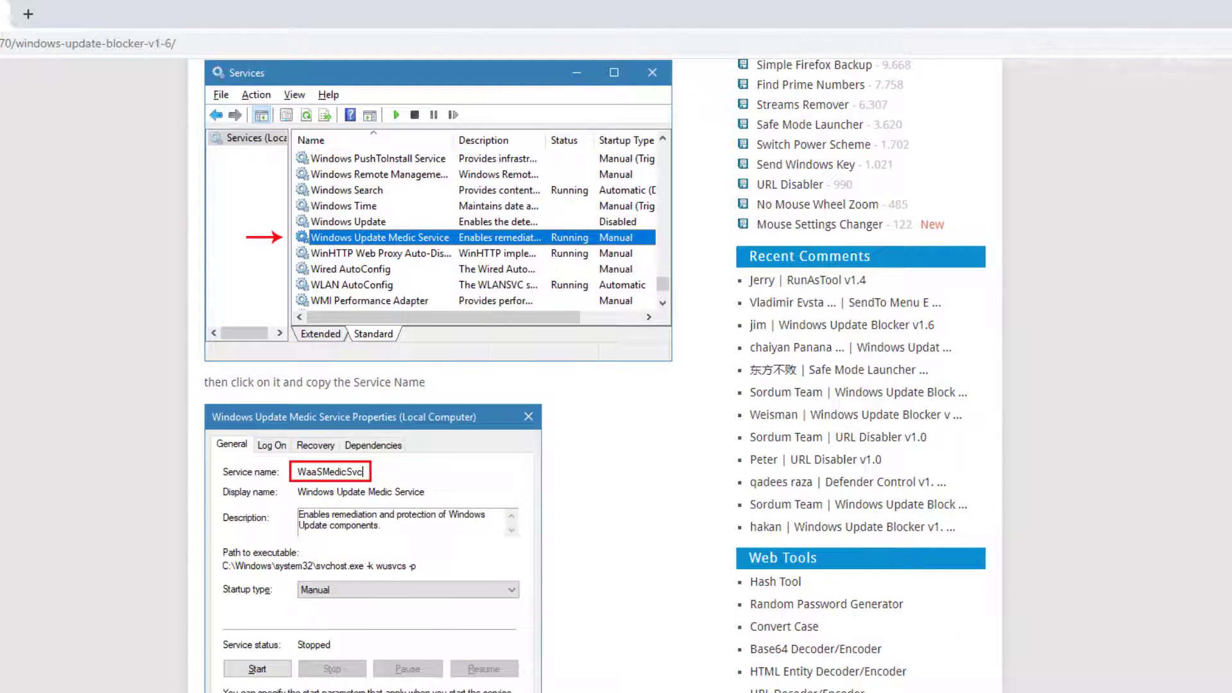
Launch the Windows Services console with services.msc and maximize its window.
left_click(19, 677)
type("ser")
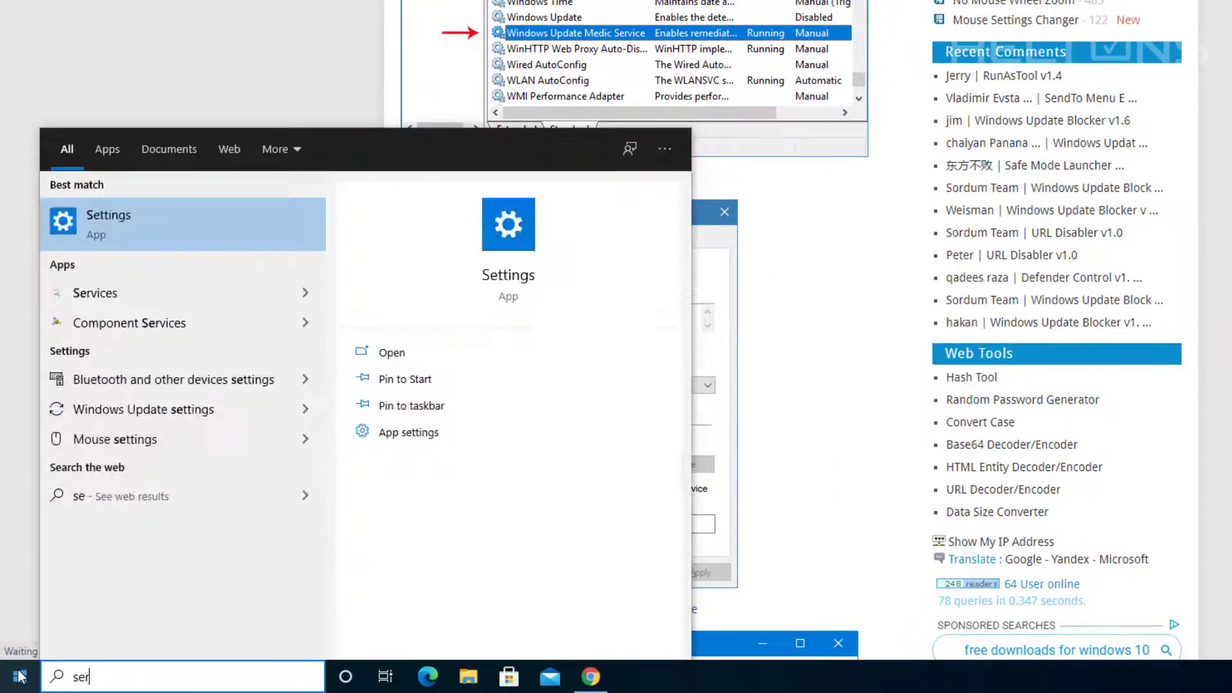
type("vices.msc")
key("Return")
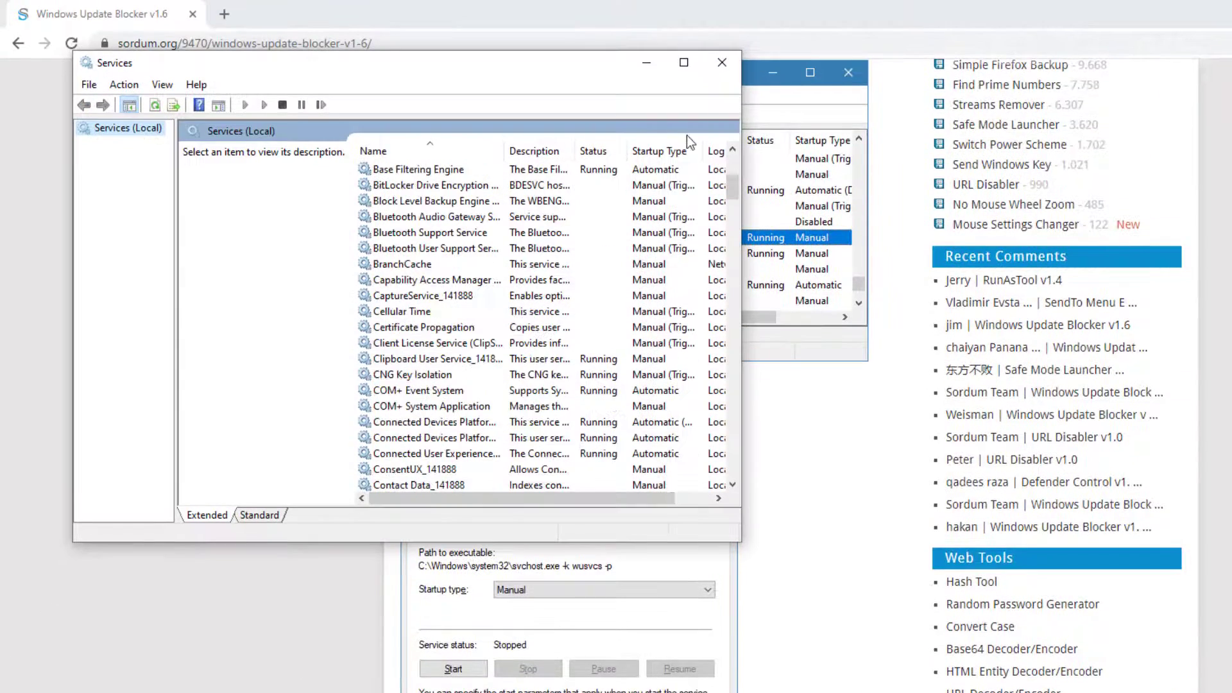
left_click(684, 63)
Find Windows Update and Windows Update Medic Service in the services list and check their status and startup type.
scroll(458, 564, "down", 15)
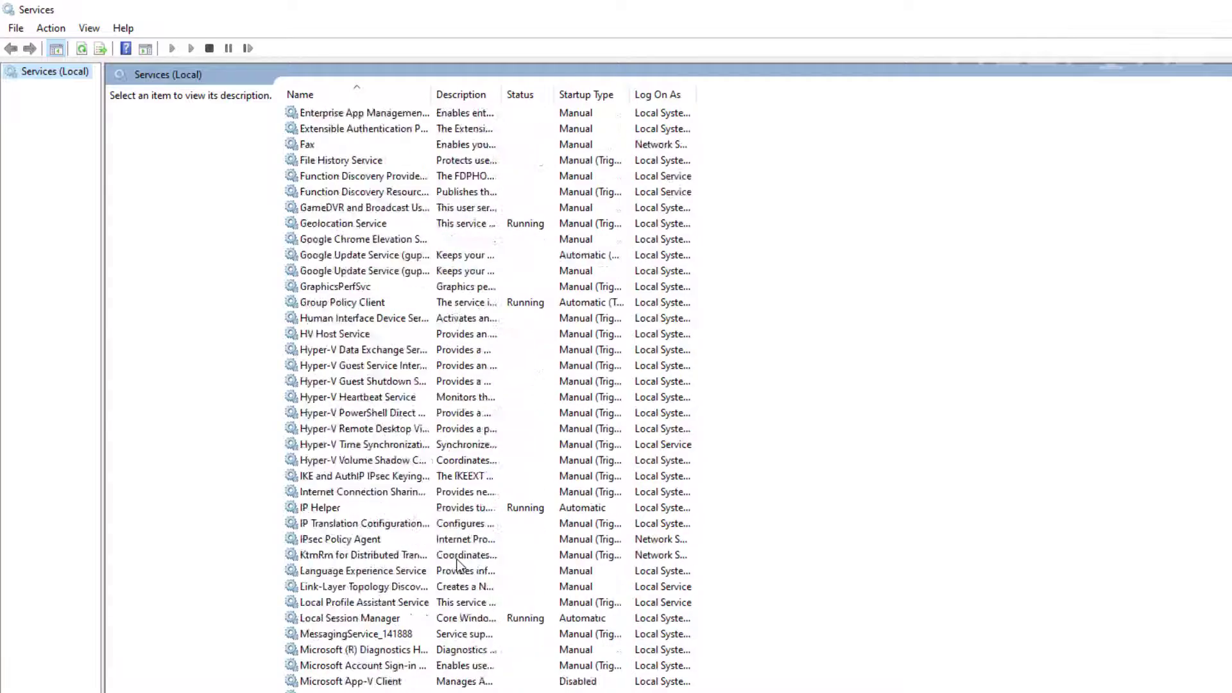
scroll(457, 565, "down", 20)
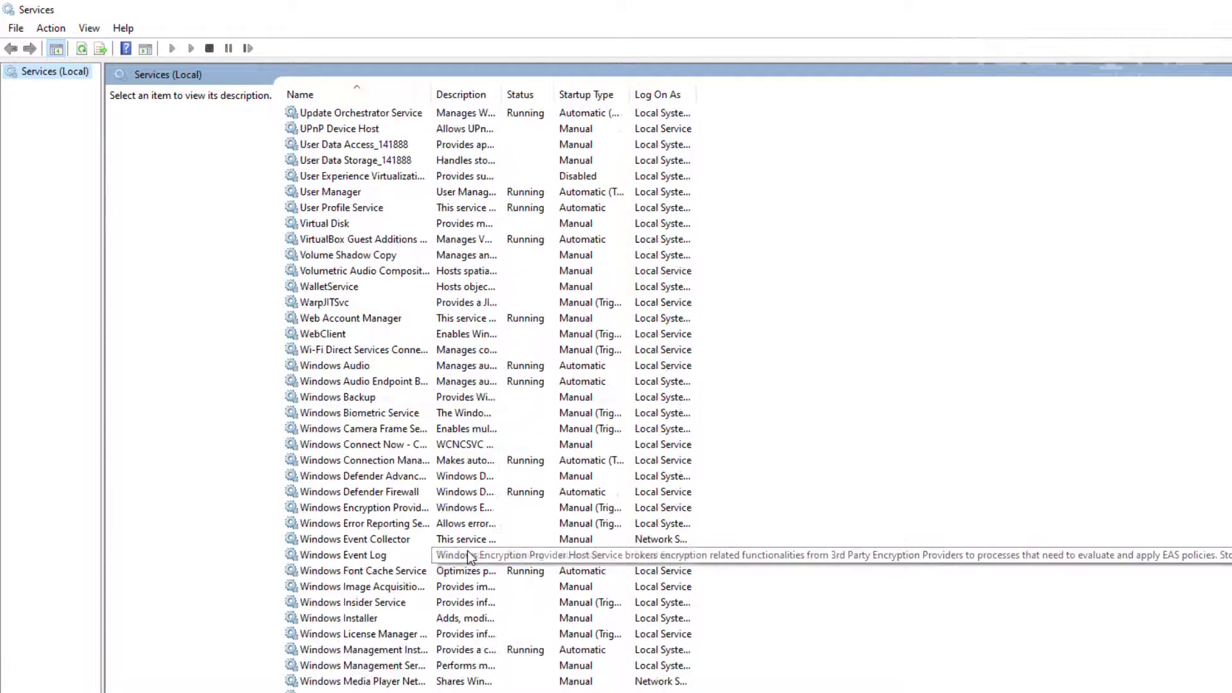
scroll(467, 552, "down", 6)
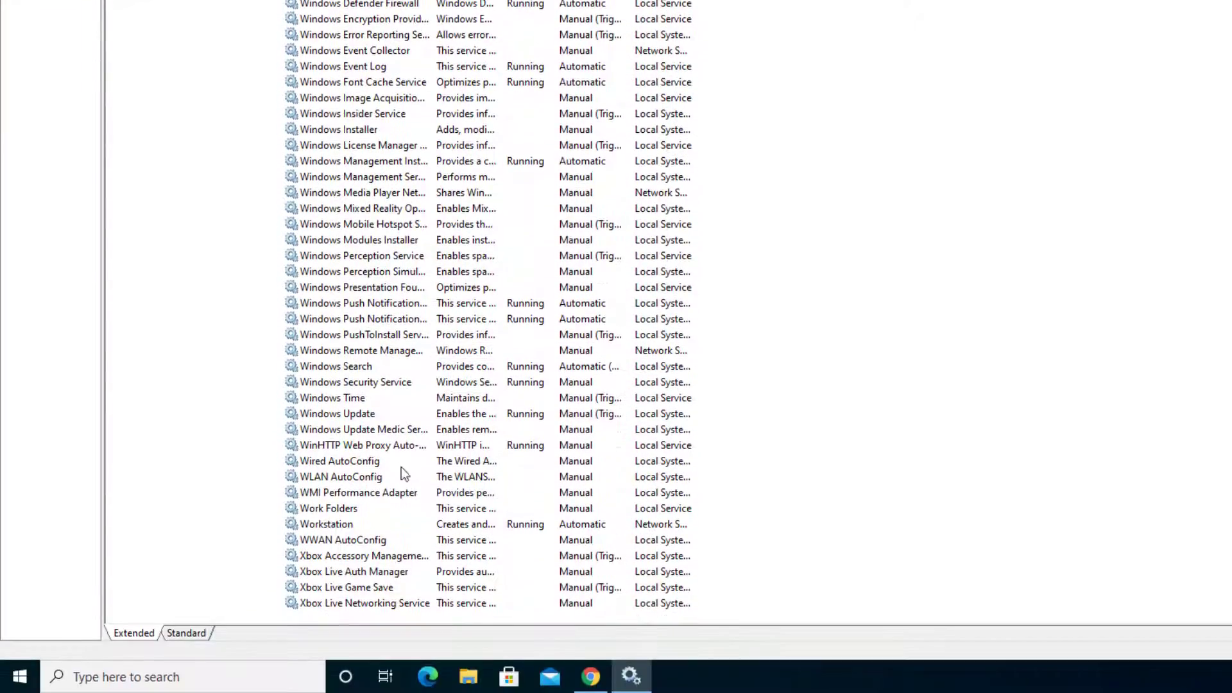
left_click(391, 415)
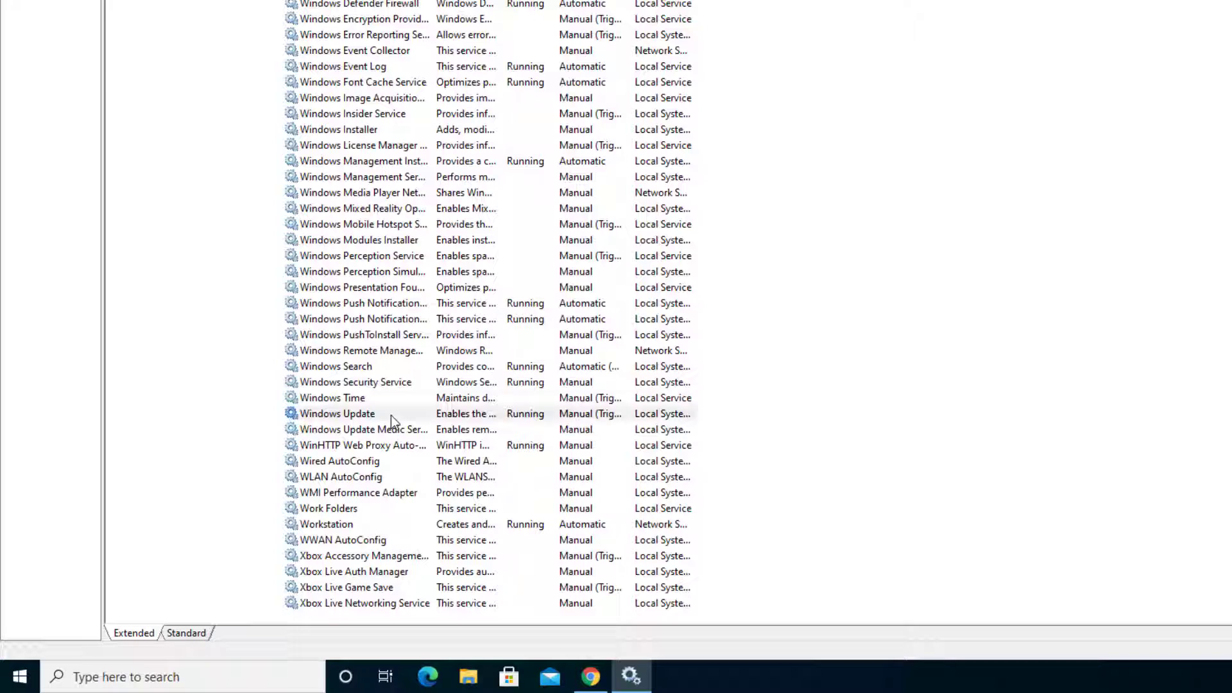
left_click(362, 430)
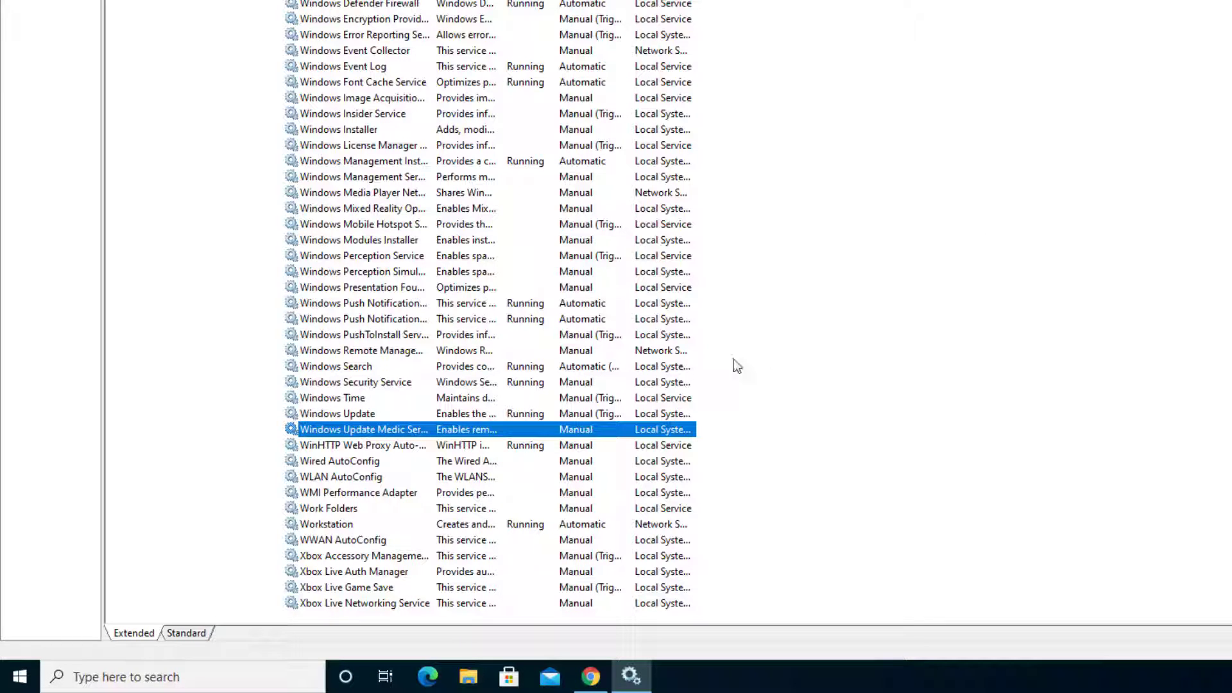
left_click(571, 414)
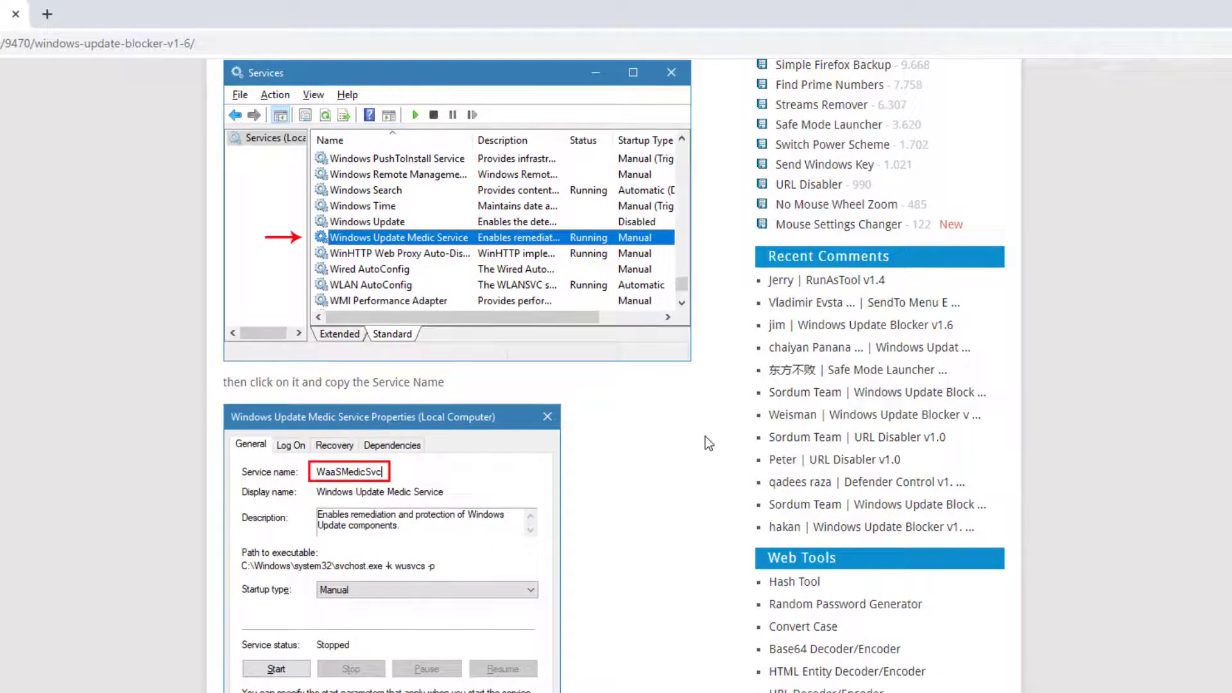
Examine the article's instructions on editing Wub.ini, the Service List Options and the command line options.
scroll(707, 434, "down", 9)
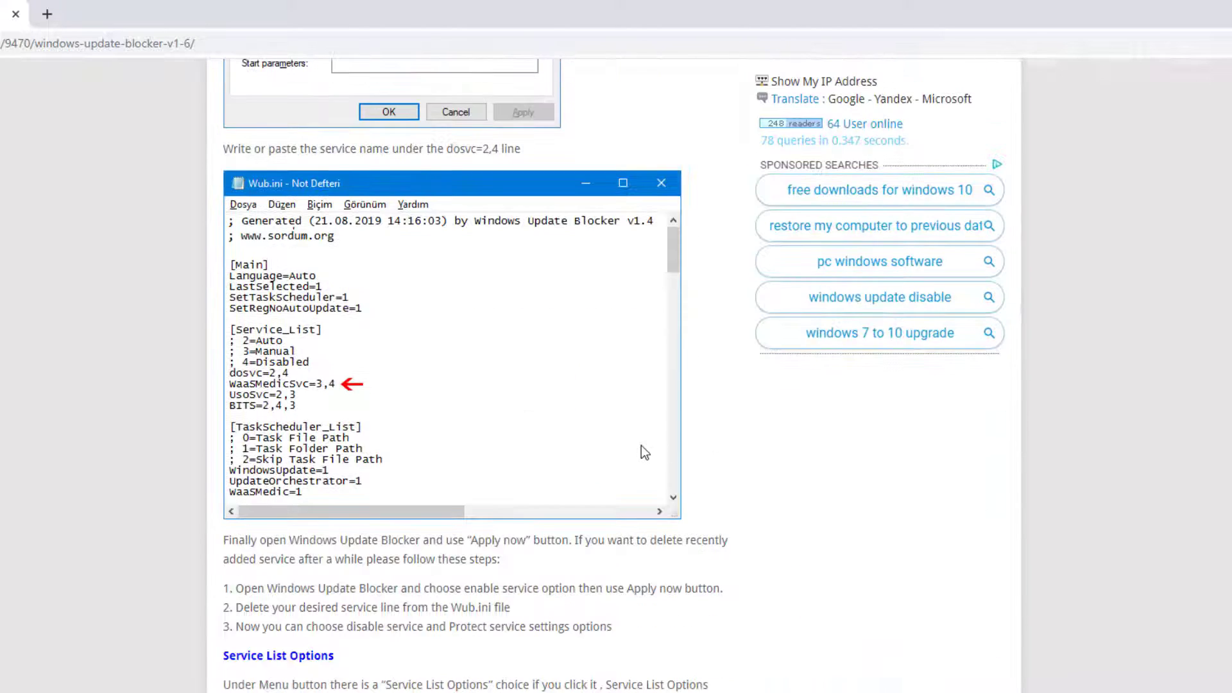
scroll(611, 449, "down", 8)
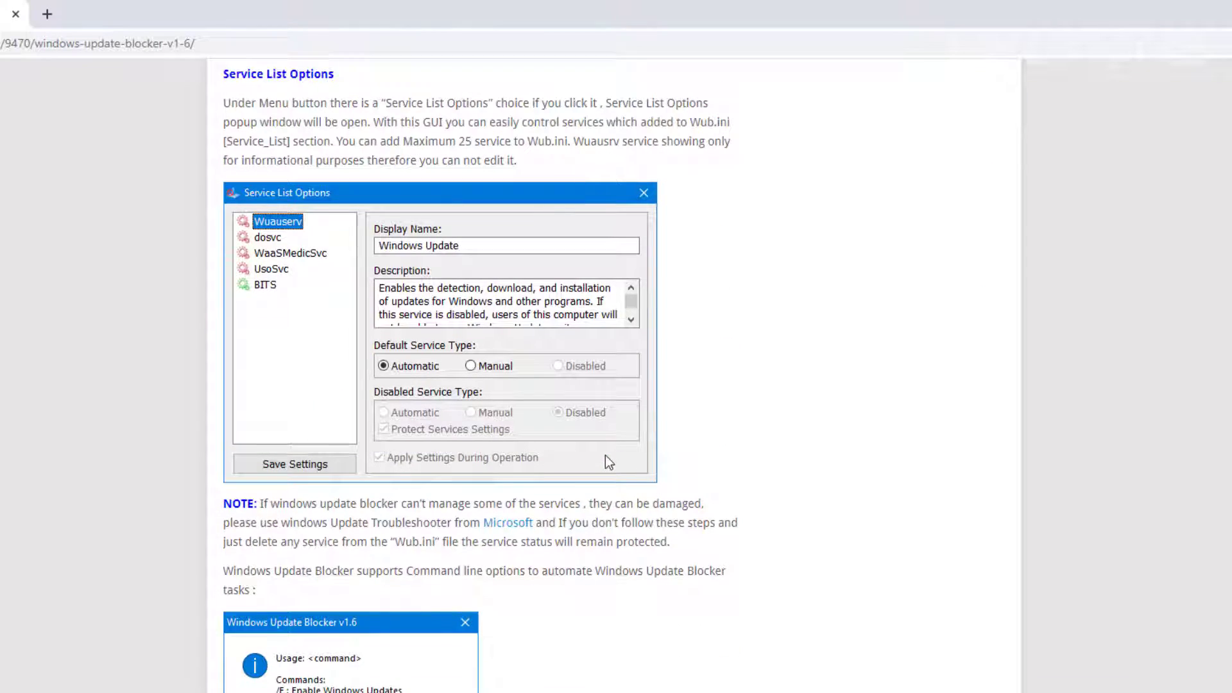
scroll(605, 455, "down", 6)
scroll(605, 456, "up", 20)
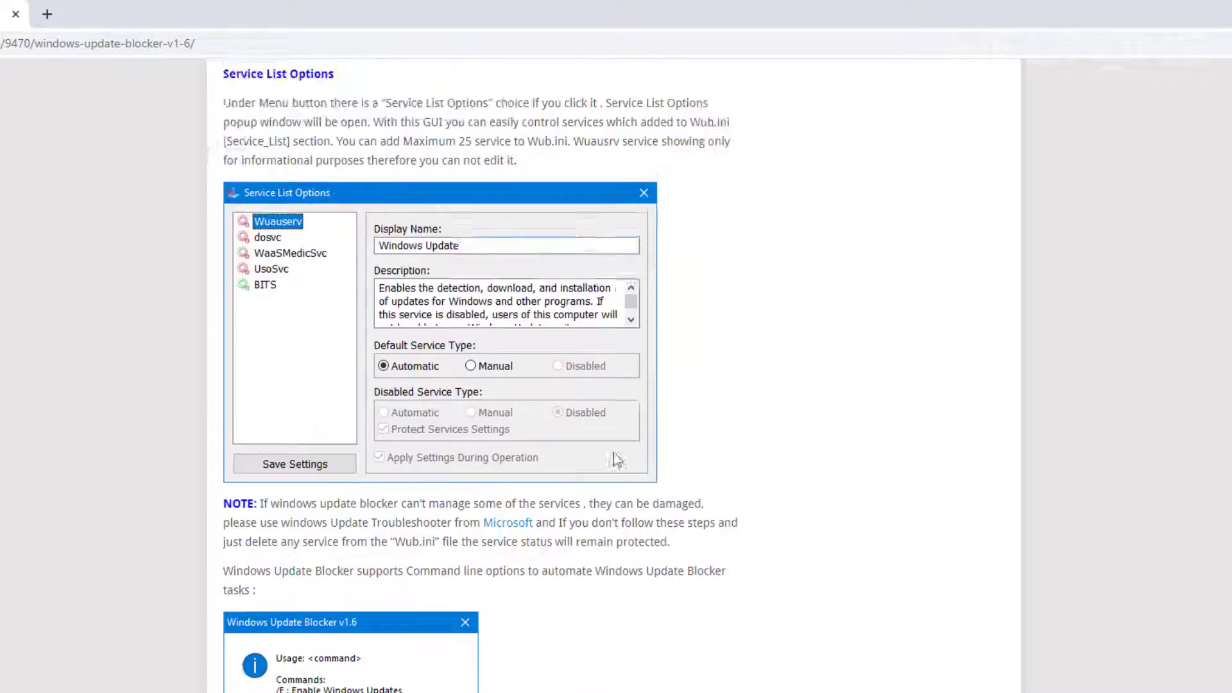
scroll(645, 427, "up", 12)
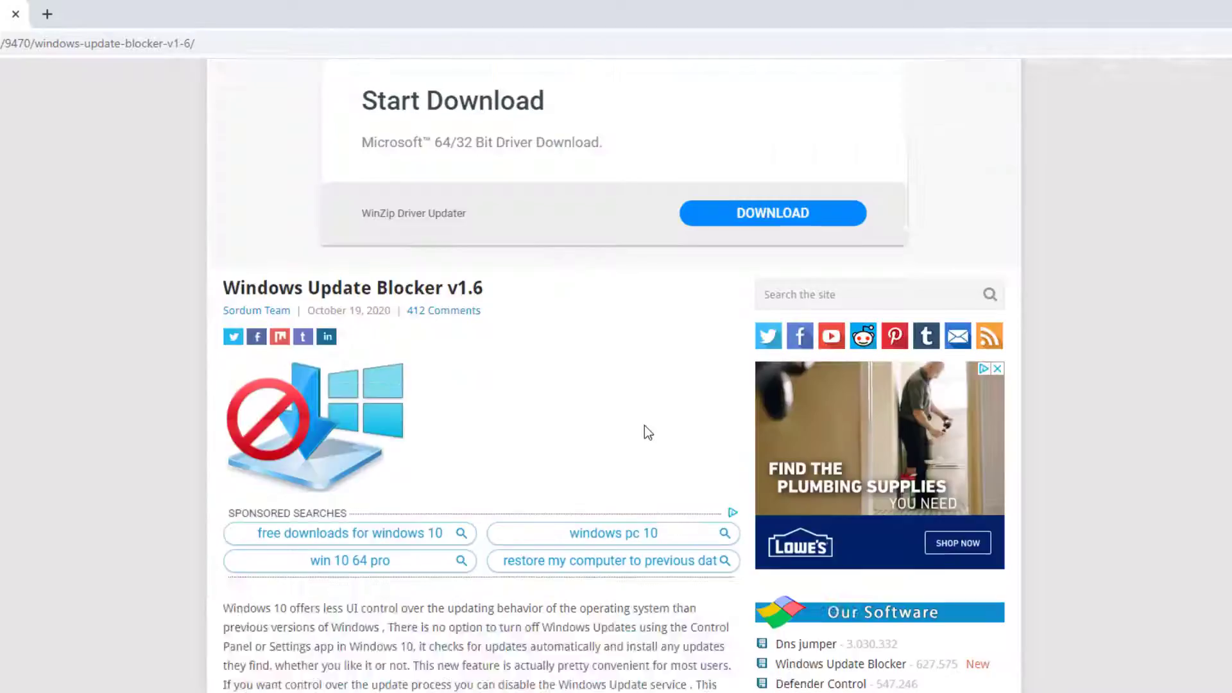
scroll(646, 429, "down", 12)
scroll(648, 433, "up", 4)
scroll(652, 443, "up", 8)
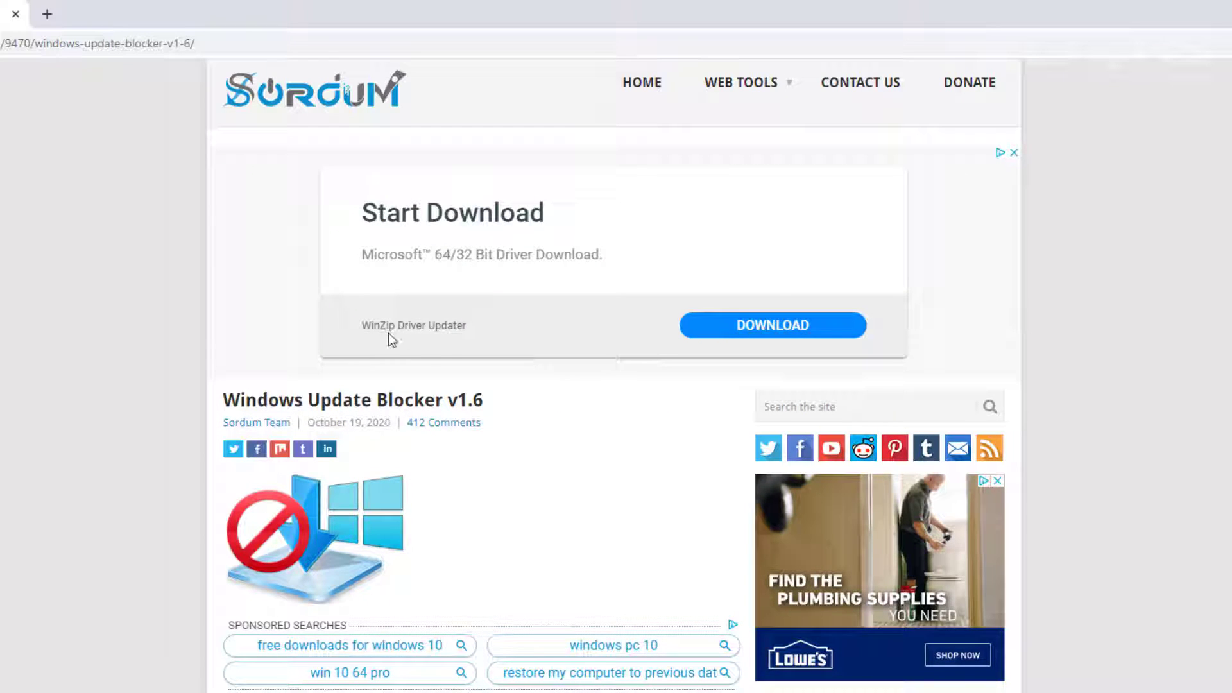
Download Windows Update Blocker (Wub.zip) from the link at the end of the article.
scroll(543, 436, "down", 10)
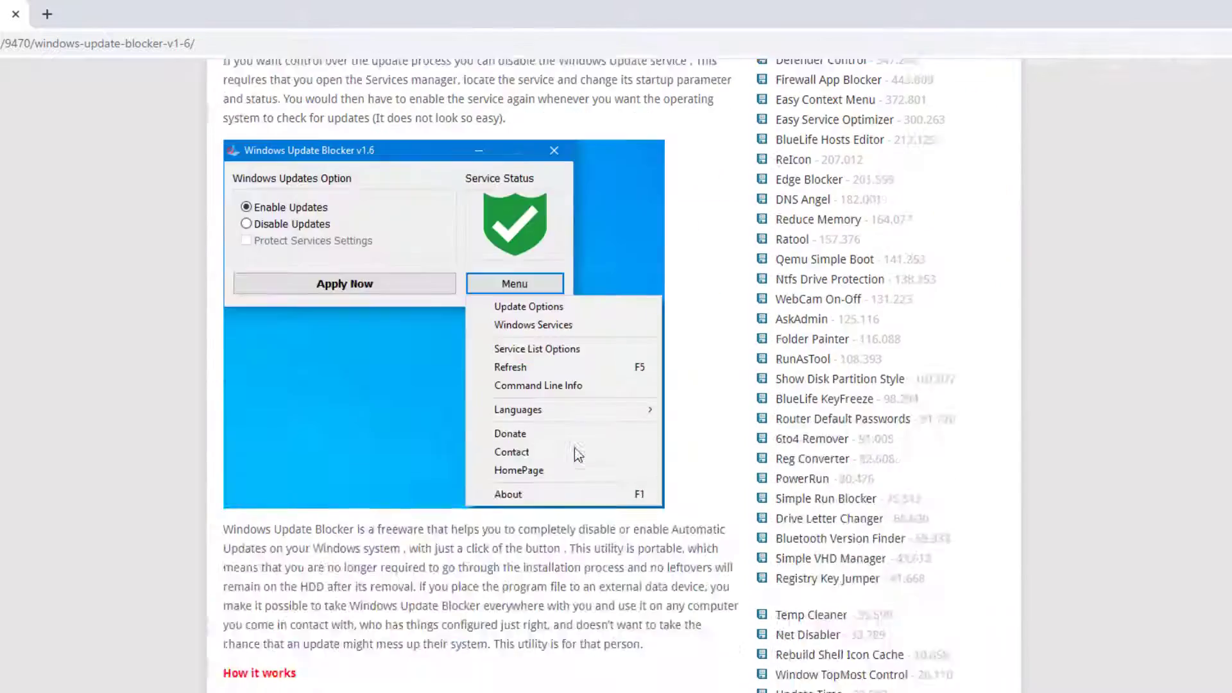
scroll(576, 453, "down", 20)
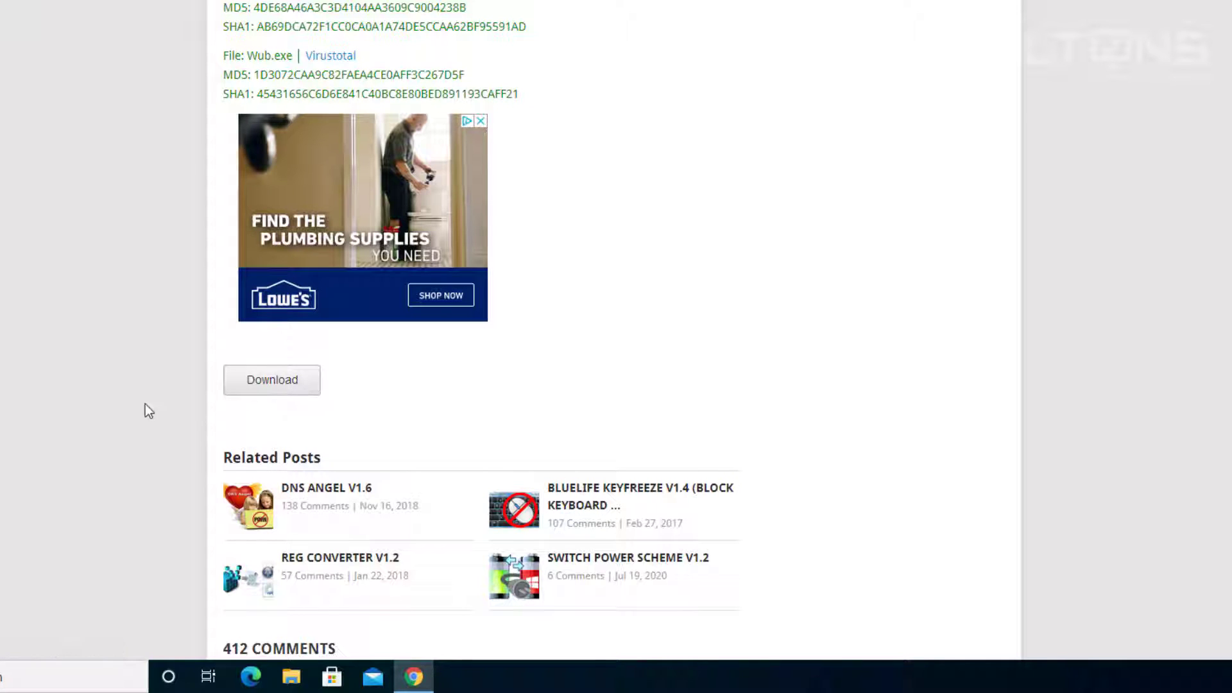
left_click(272, 382)
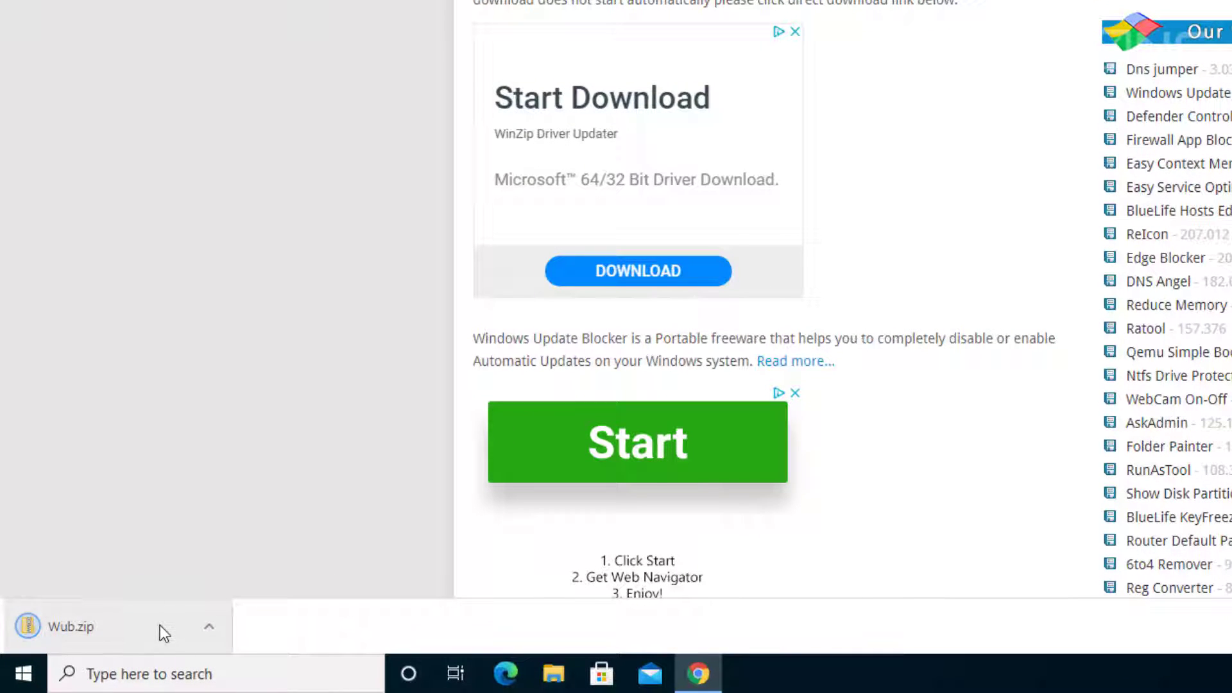
Switch to File Explorer and show the Downloads folder containing the downloaded Wub archive.
left_click(218, 626)
left_click(241, 568)
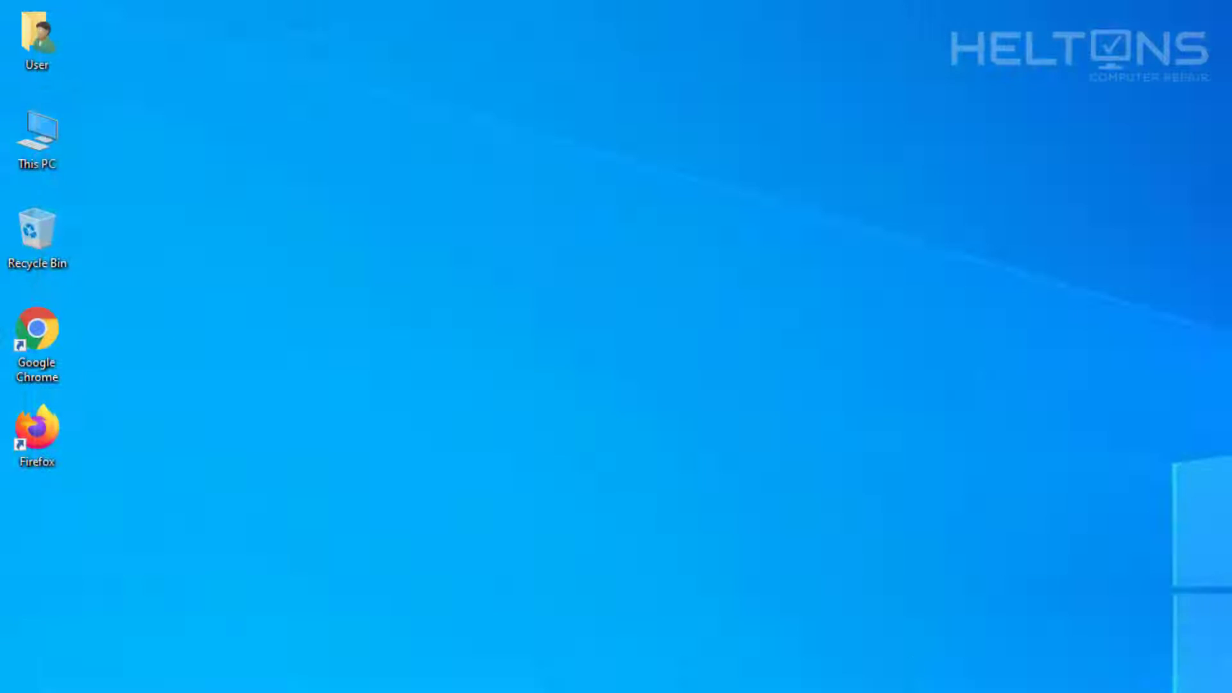
left_click(563, 672)
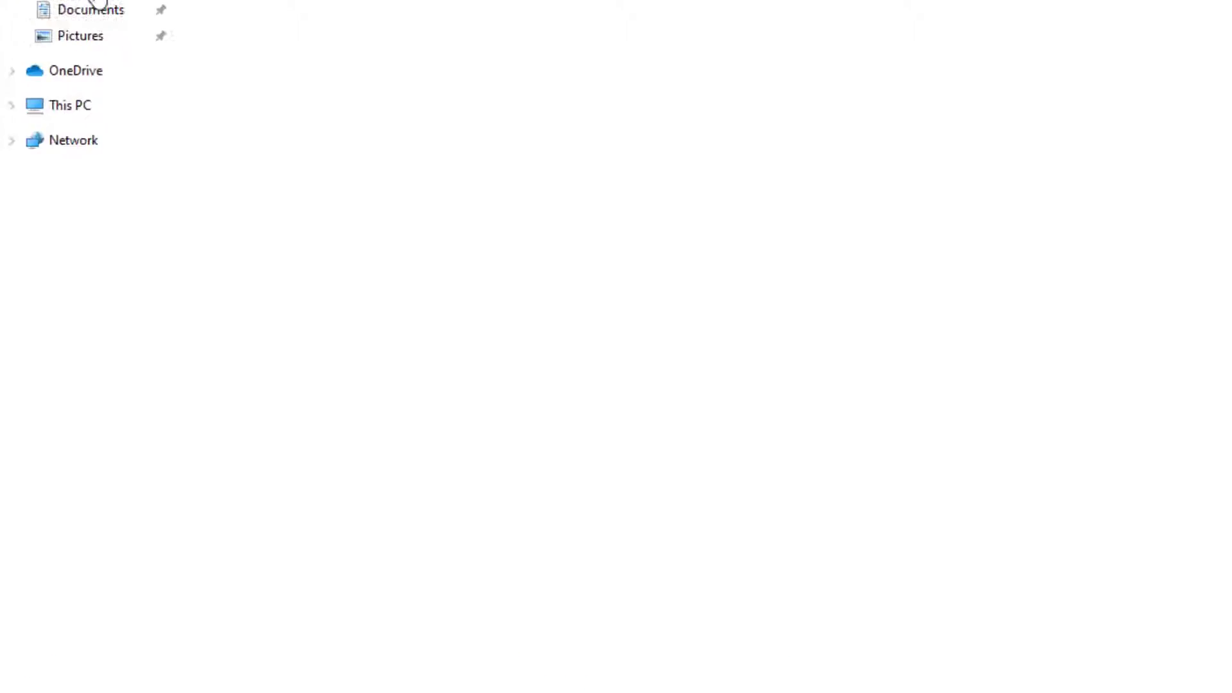
left_click(101, 200)
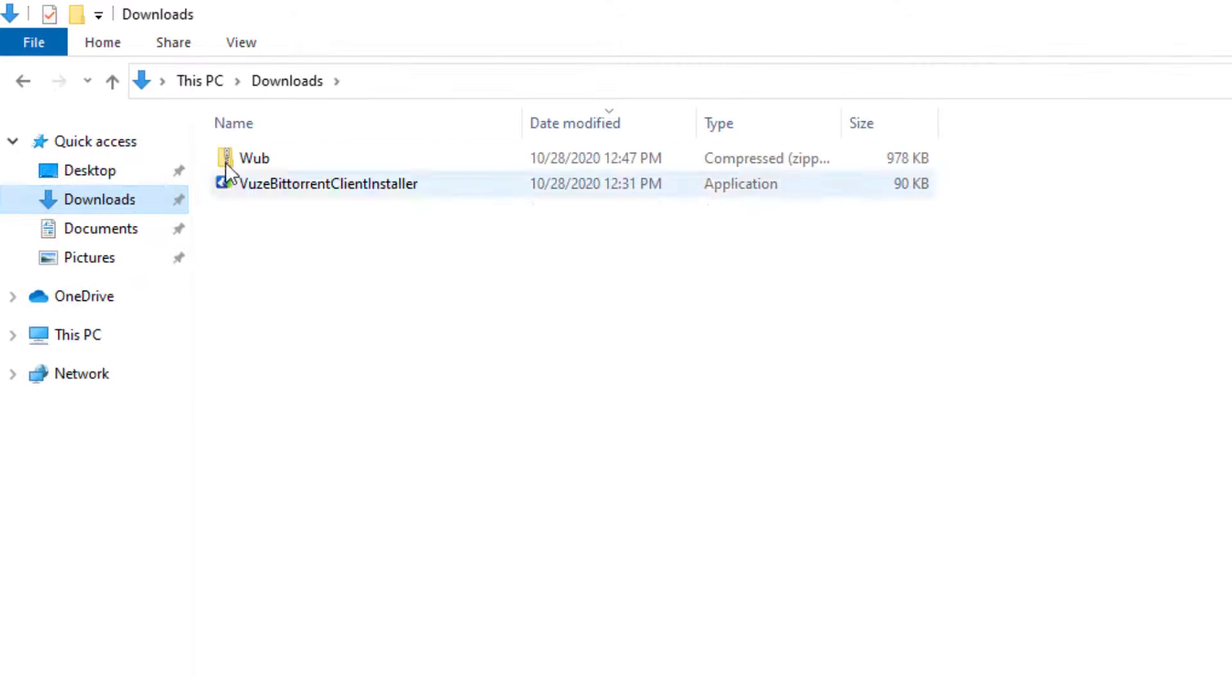
Select the Wub archive in Downloads and switch the folder view to large icons.
left_click(244, 162)
left_click(225, 49)
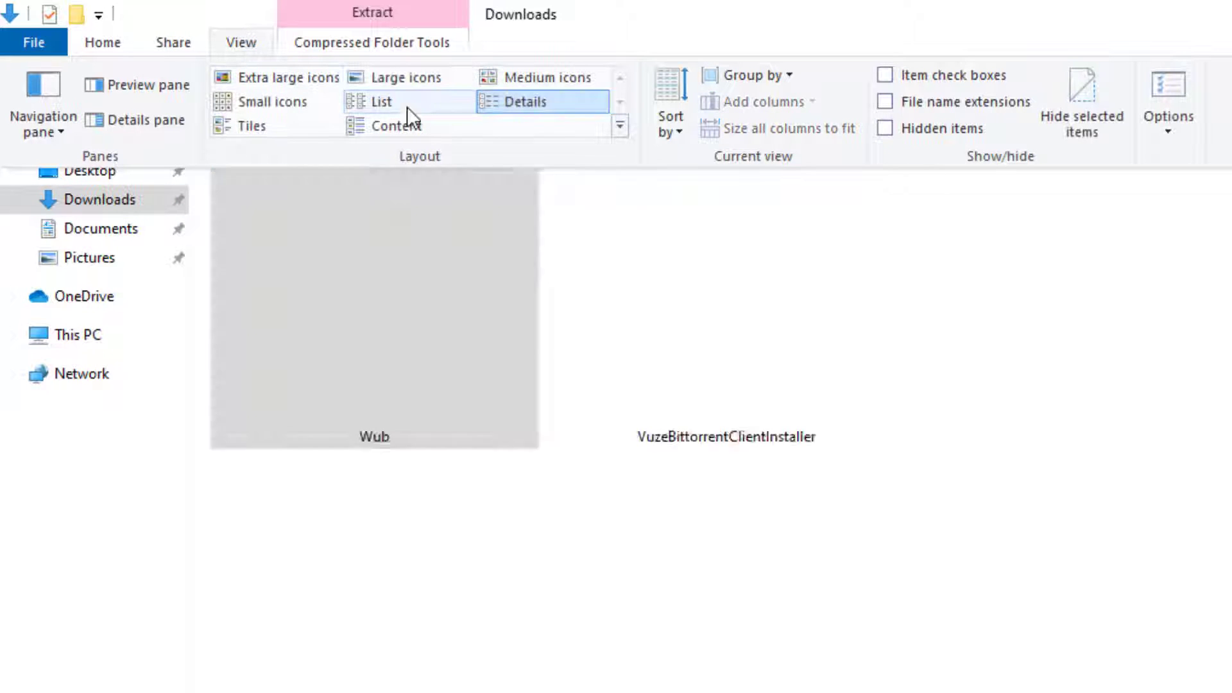
left_click(431, 82)
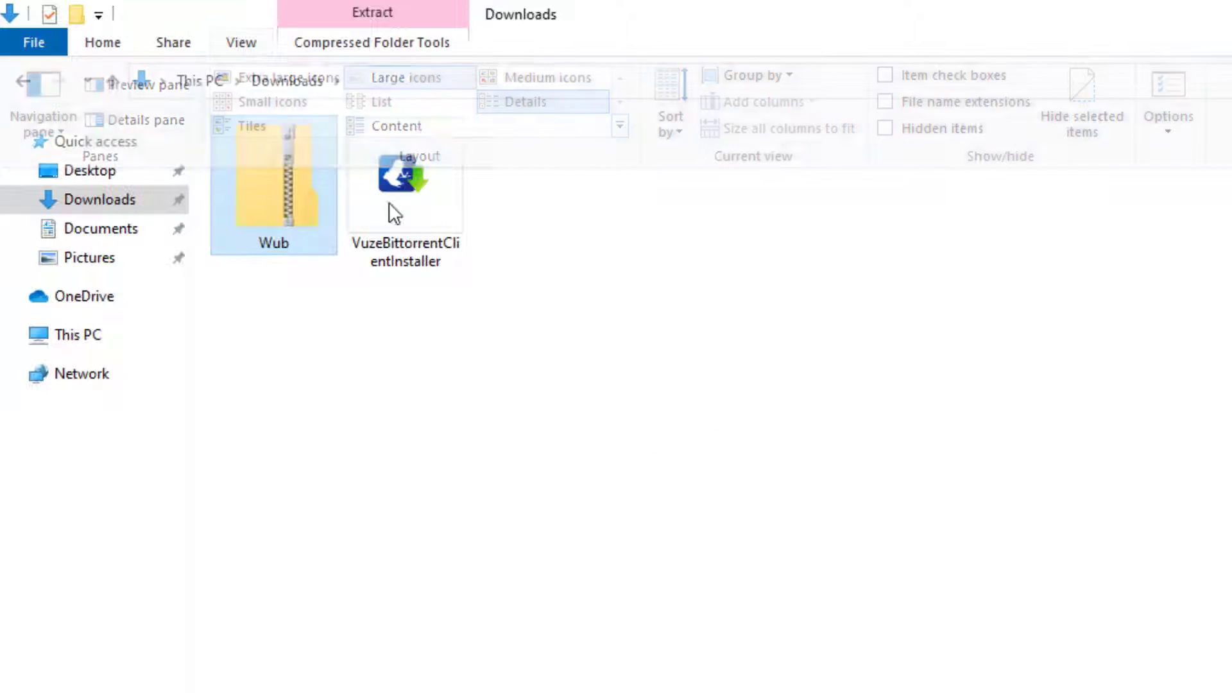
Extract the Wub archive to the Wub folder in Downloads, showing the extracted files when complete.
left_click(281, 216)
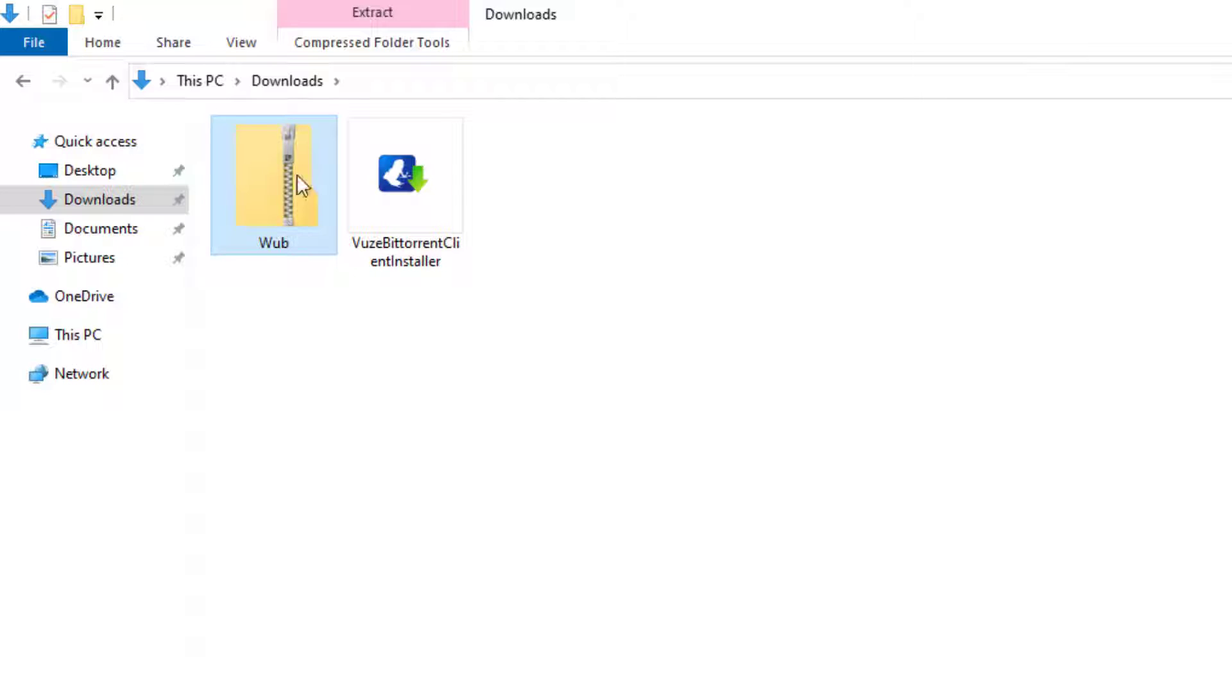
left_click(366, 44)
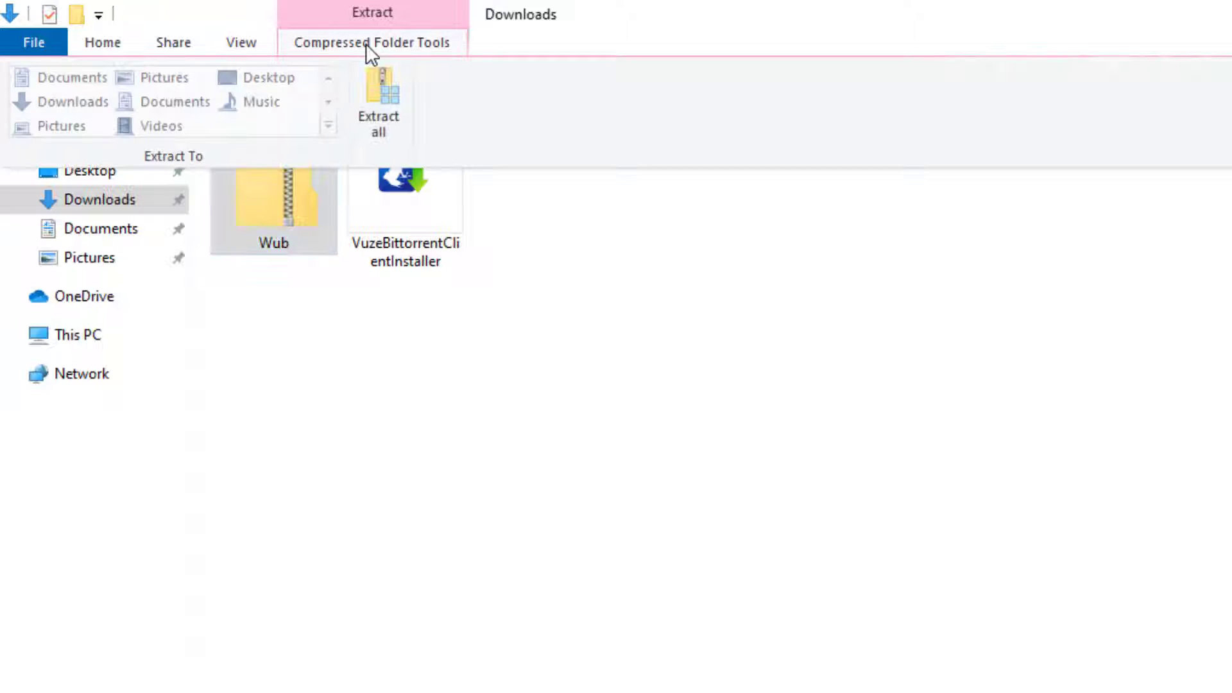
left_click(379, 102)
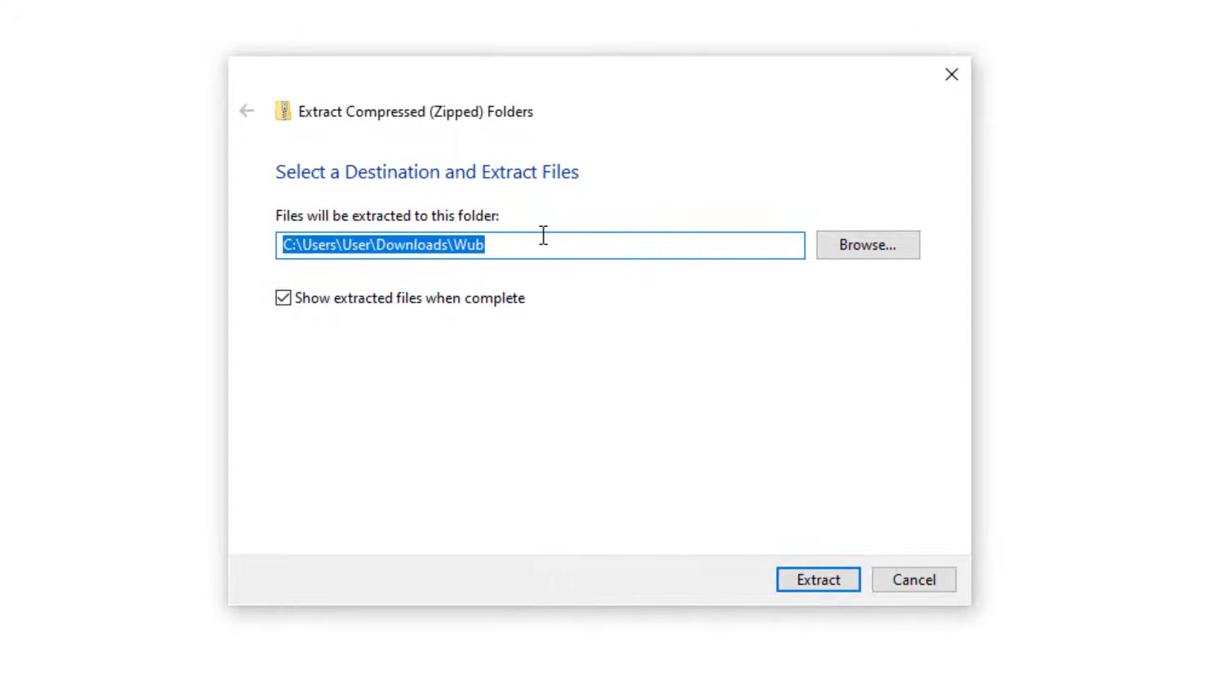
left_click(545, 236)
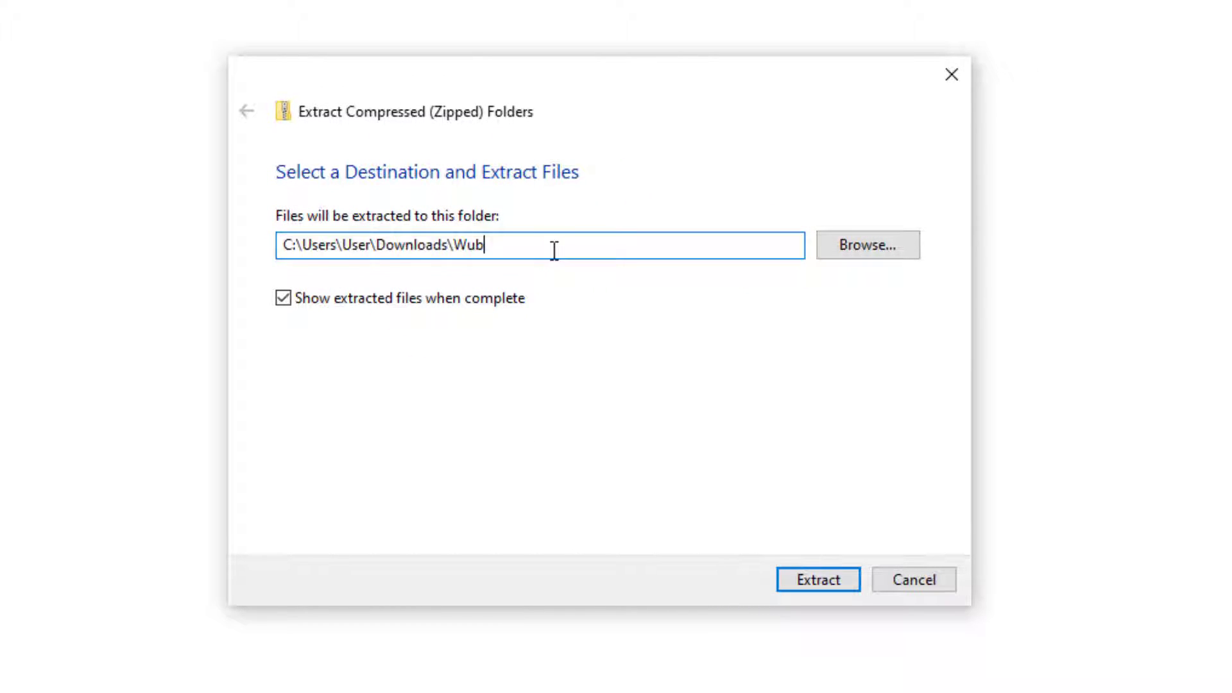
left_click(793, 577)
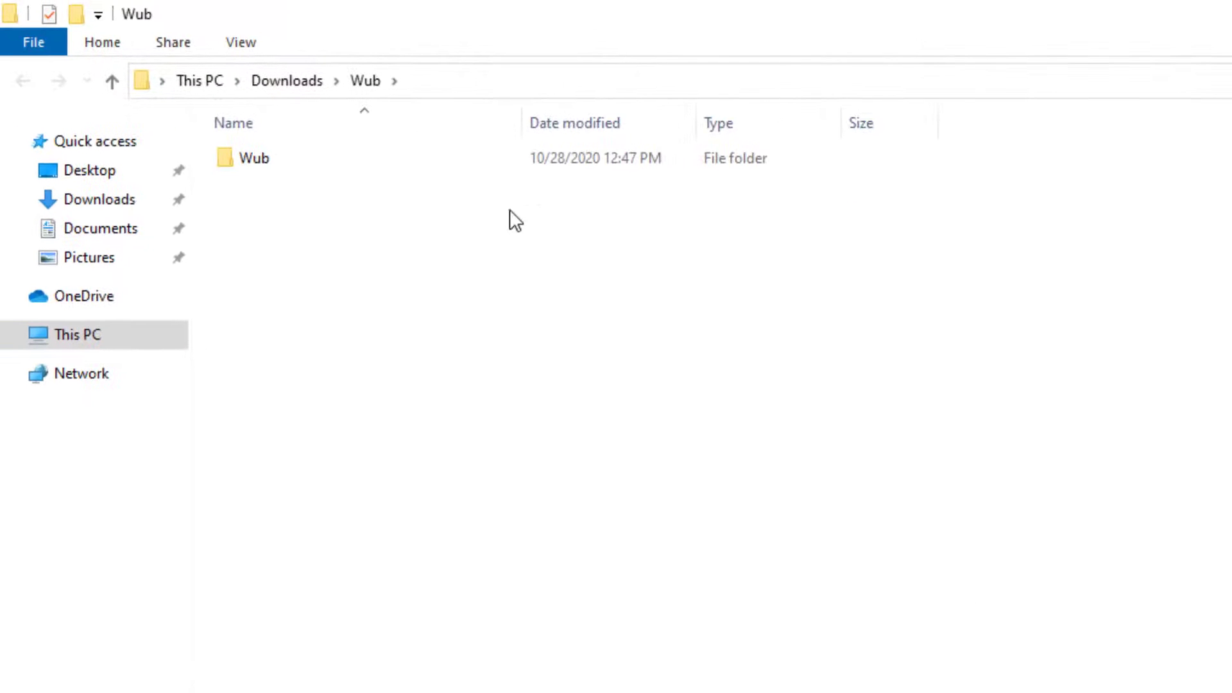
Look at the Wub and Wub_x64 applications in the extracted inner Wub folder, and close the File Explorer windows.
double_click(455, 160)
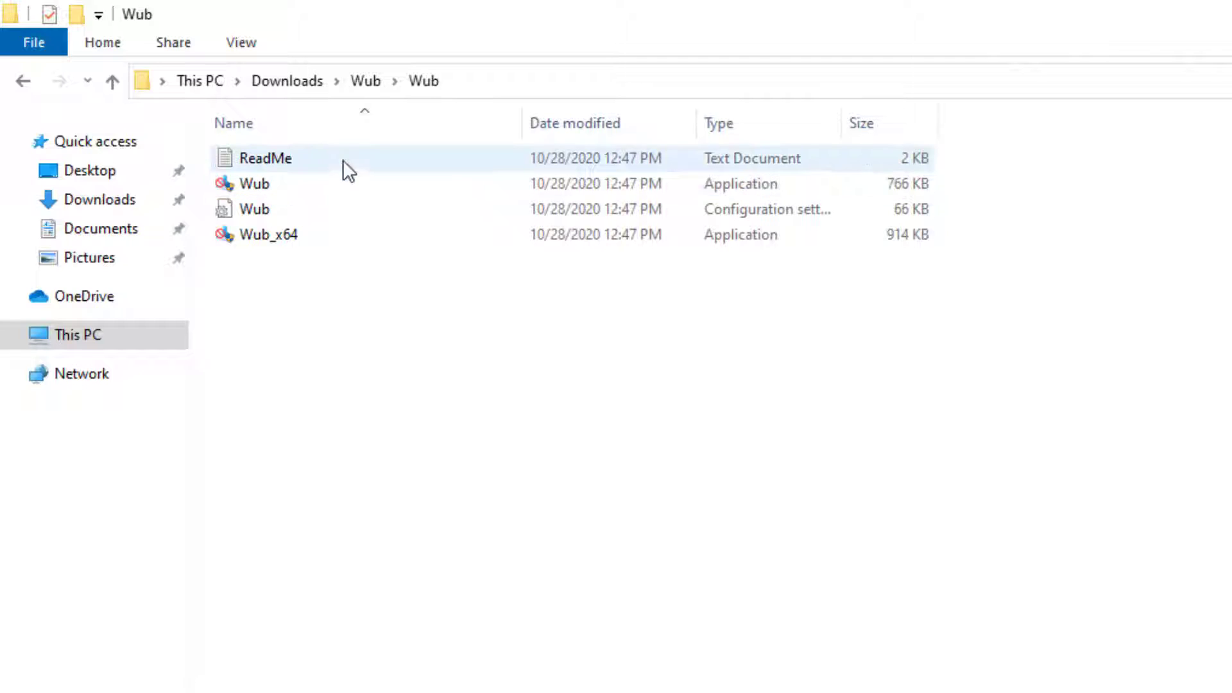
left_click(344, 194)
left_click(348, 226)
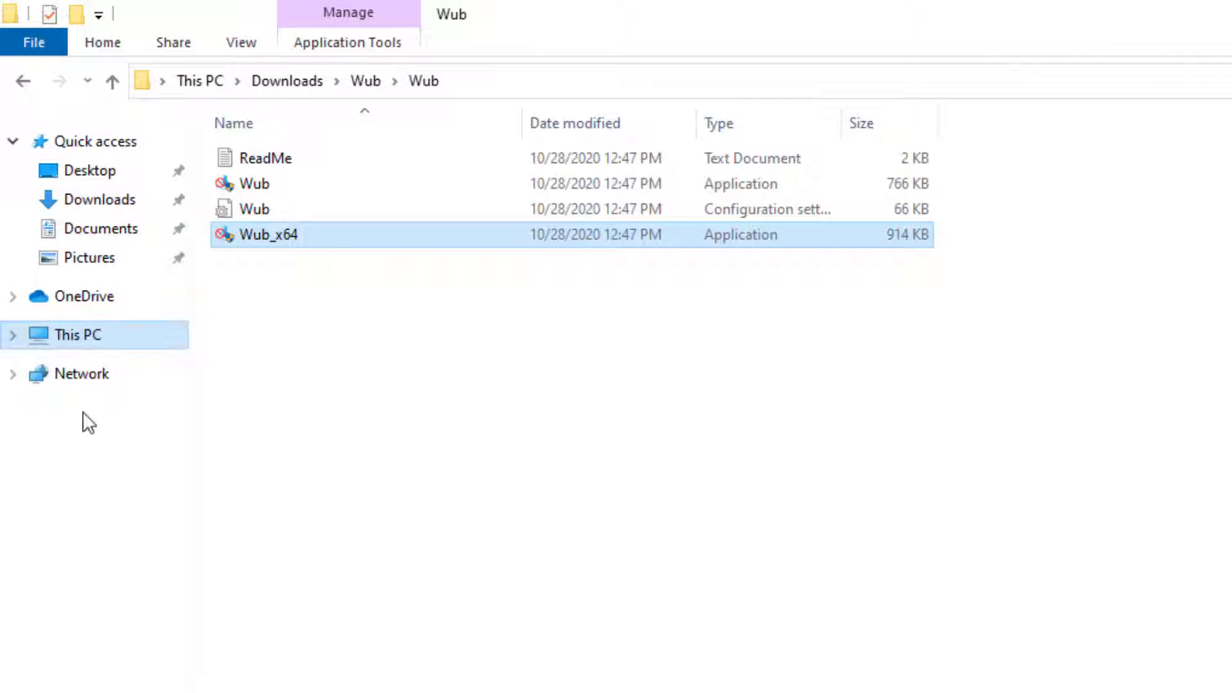
key("alt+F4")
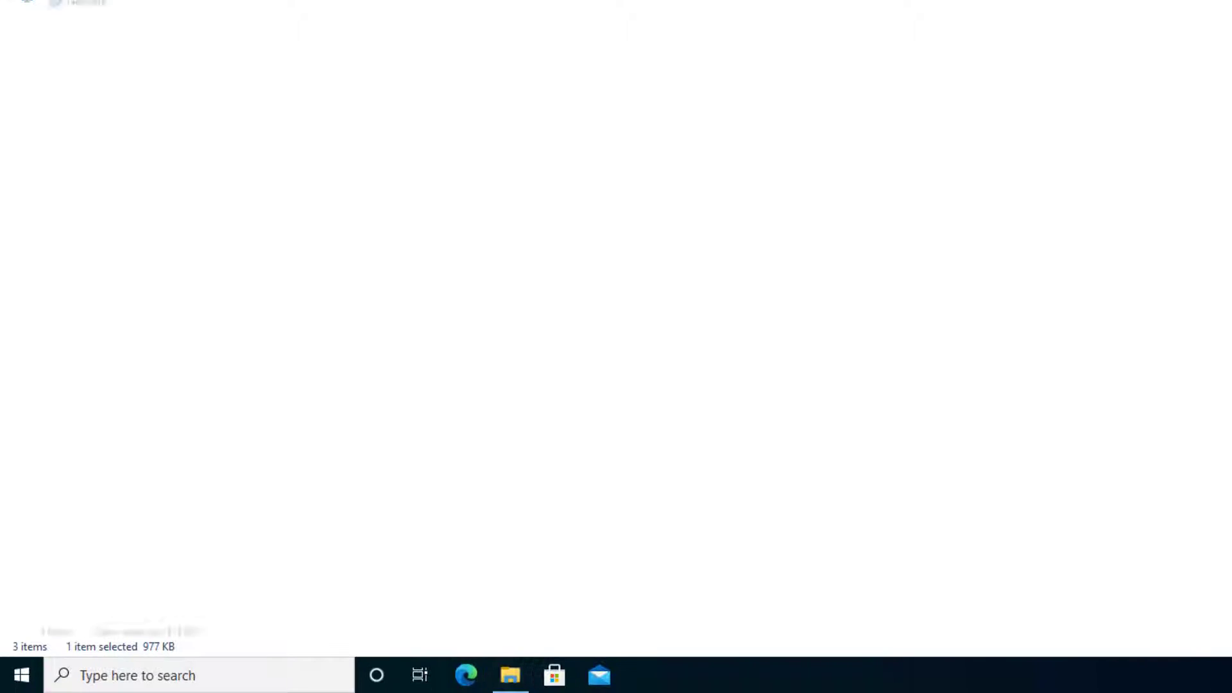
key("alt+F4")
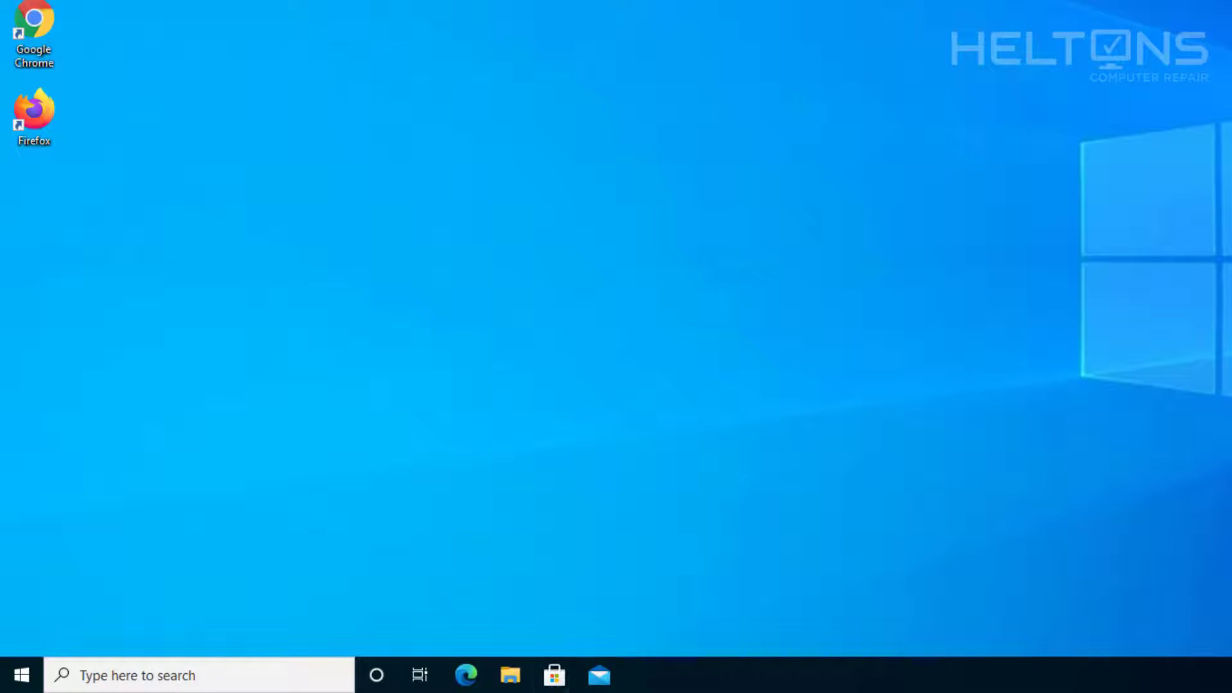
Check the computer's system type in This PC's properties from a new File Explorer window.
left_click(510, 675)
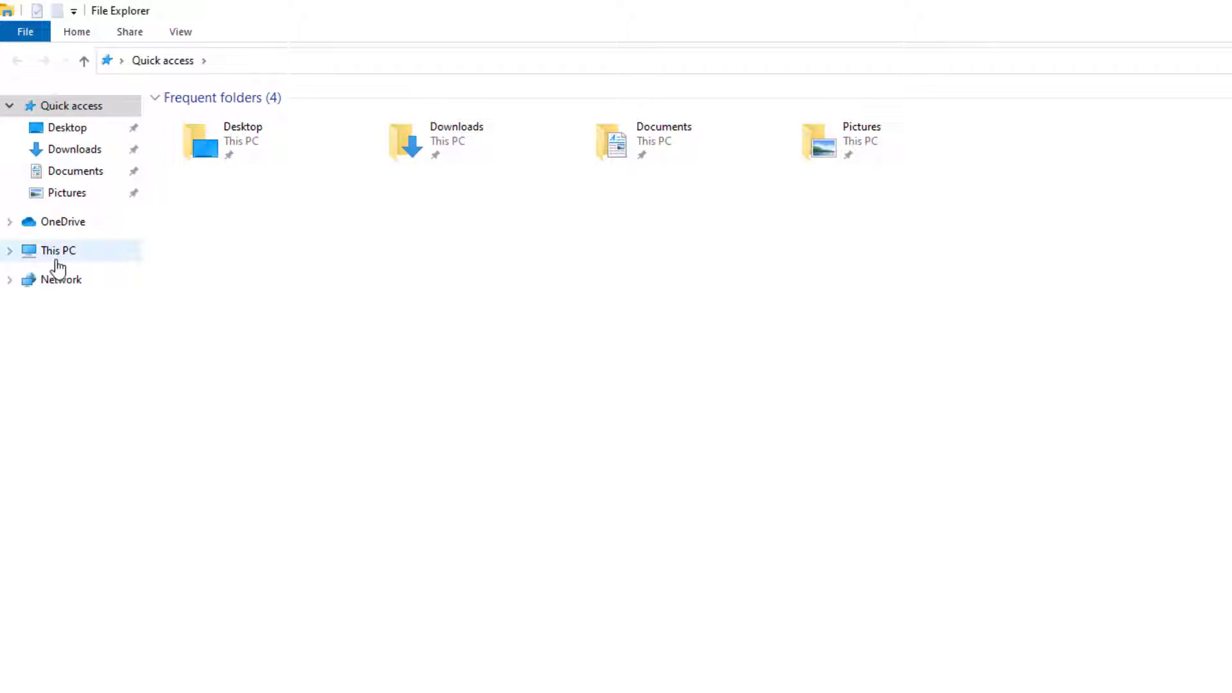
left_click(57, 257)
right_click(56, 257)
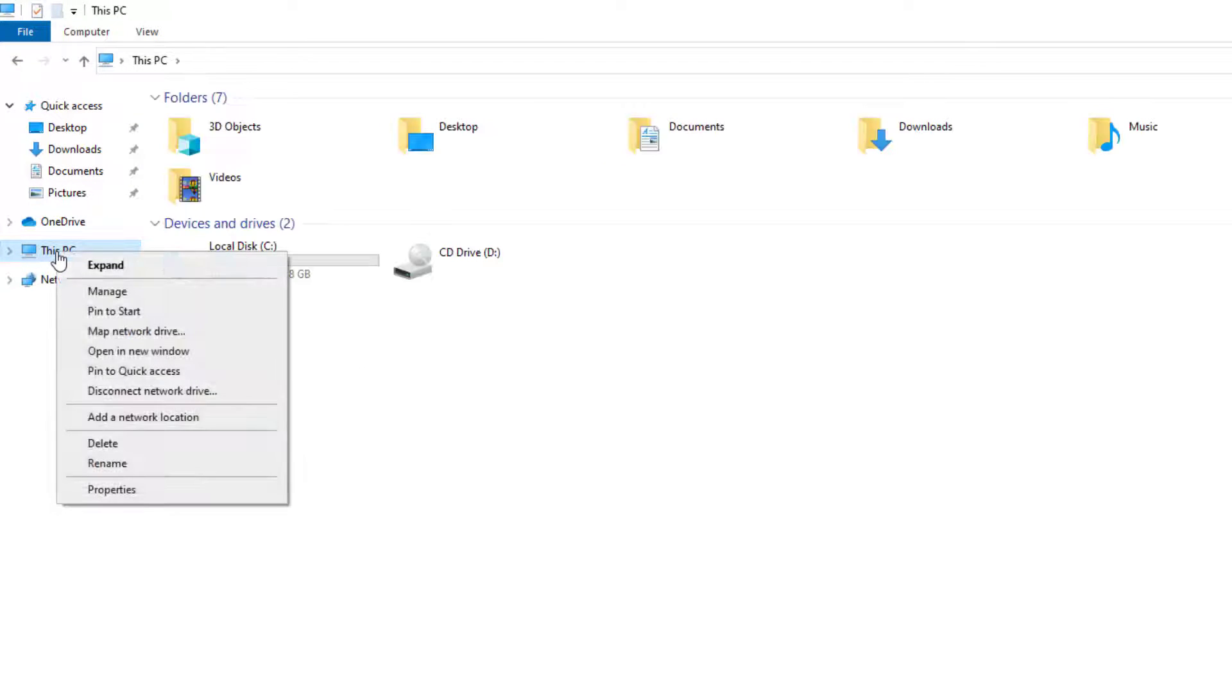
left_click(113, 490)
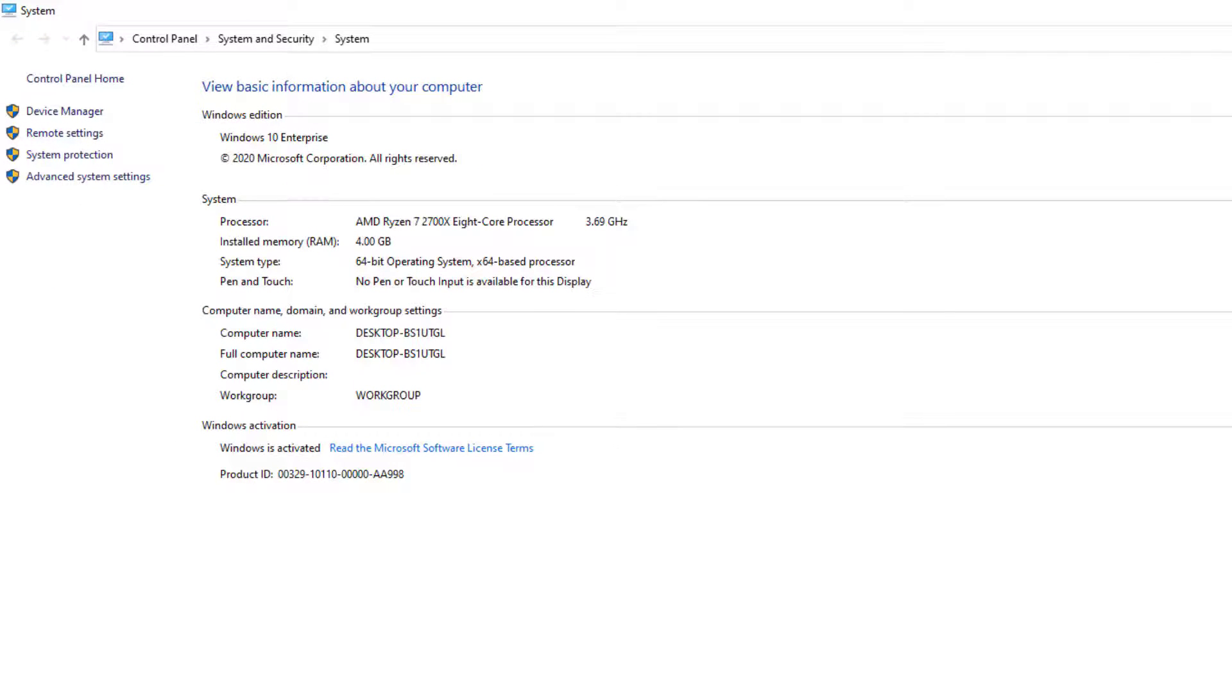
left_click(1224, 10)
Return to the inner Wub folder inside the extracted Wub folder in Downloads.
left_click(77, 153)
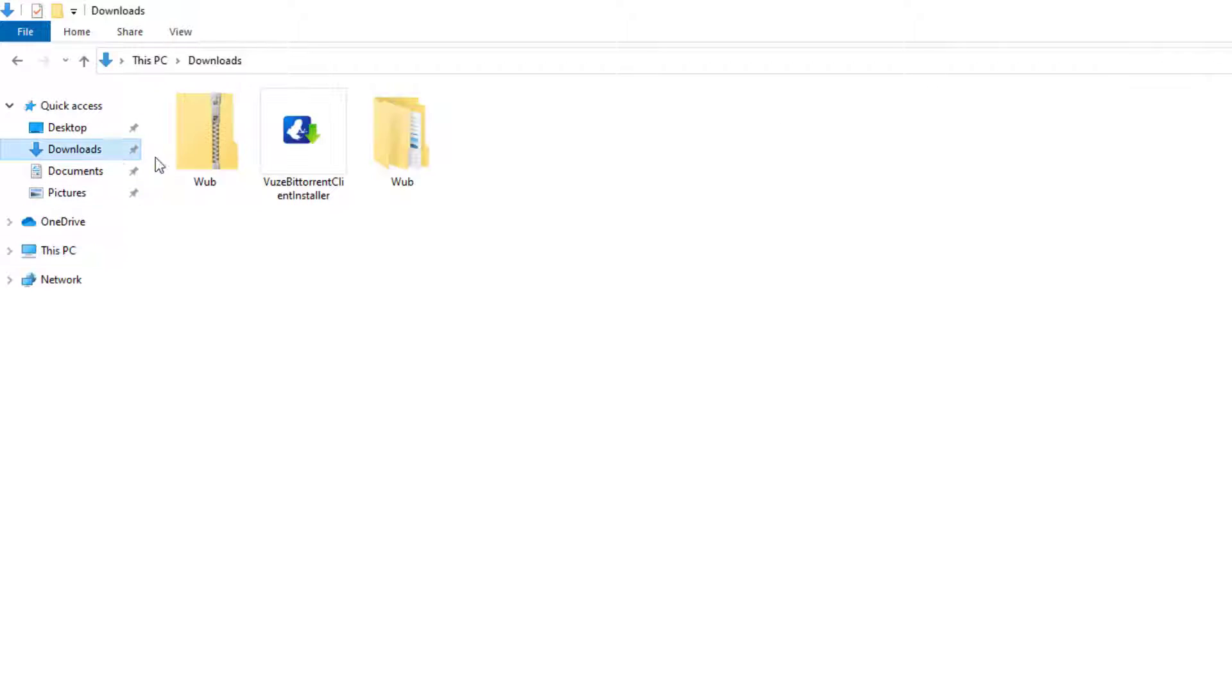
double_click(401, 164)
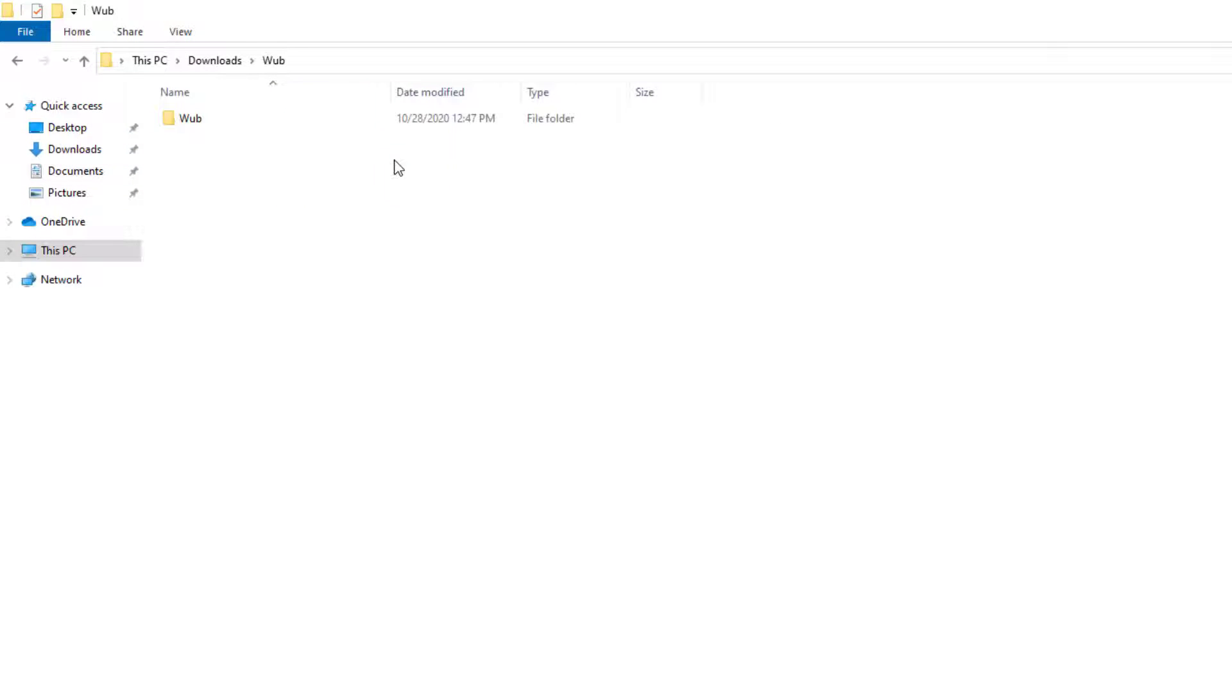
double_click(234, 127)
left_click(219, 182)
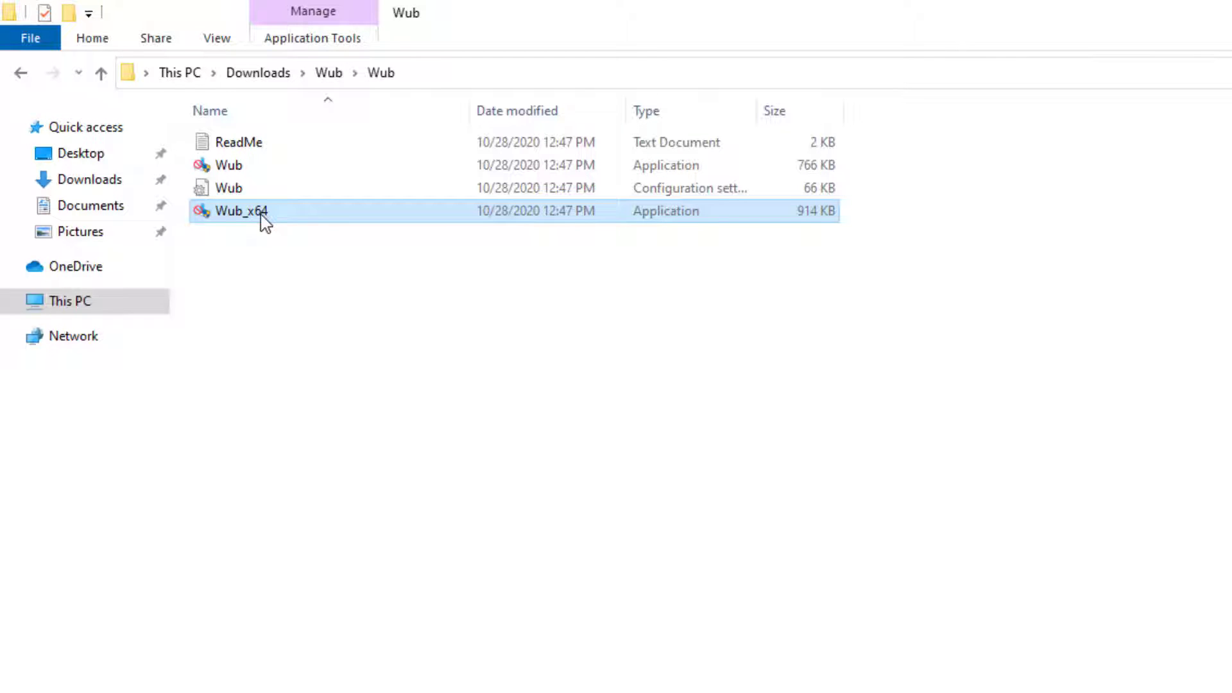
Launch Wub_x64, choosing to run it anyway despite SmartScreen and allowing it to make changes to the device.
right_click(297, 218)
left_click(307, 228)
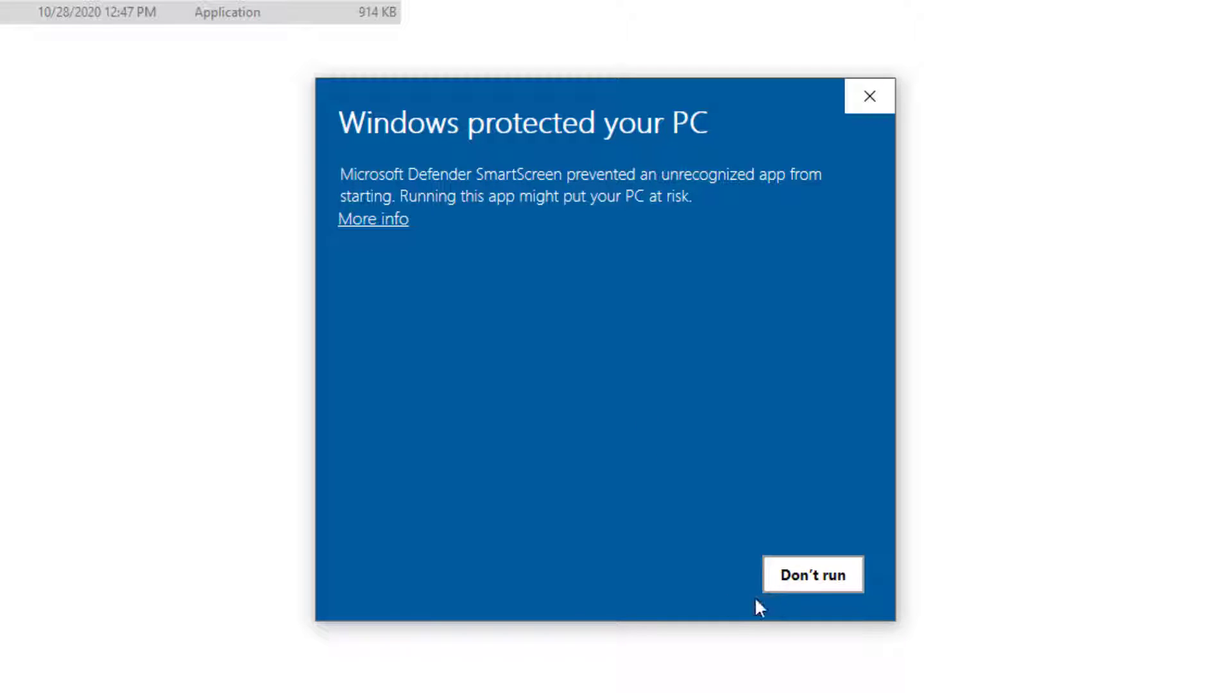
left_click(351, 224)
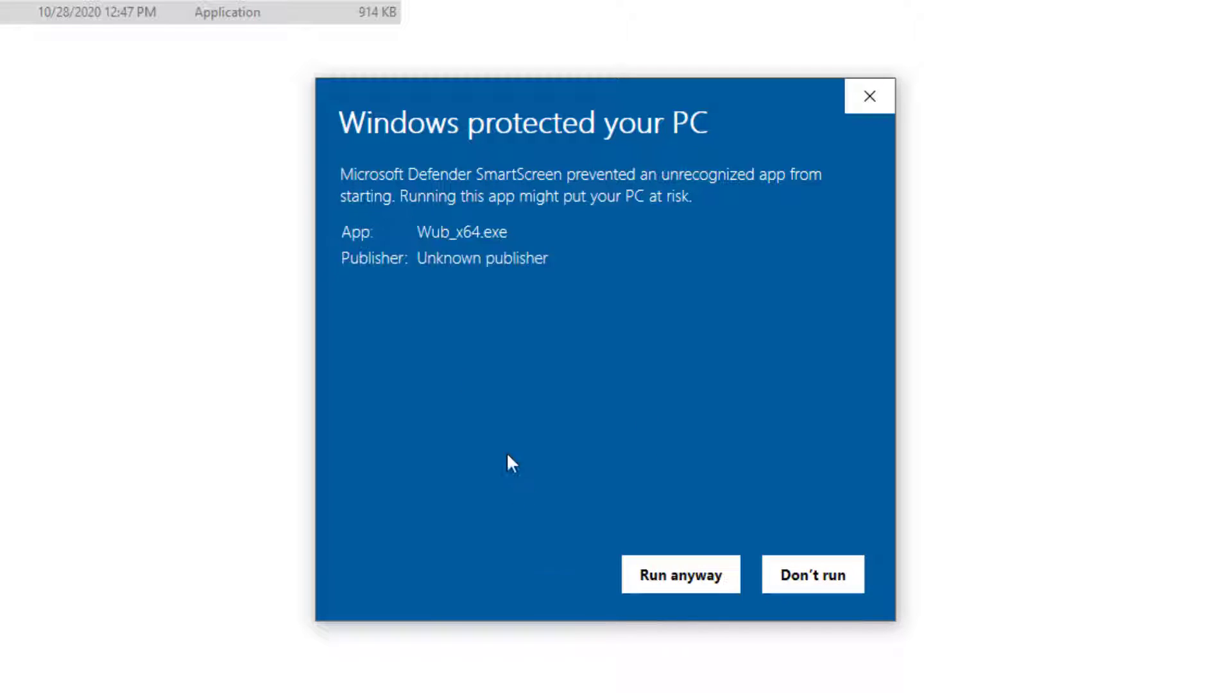
left_click(636, 591)
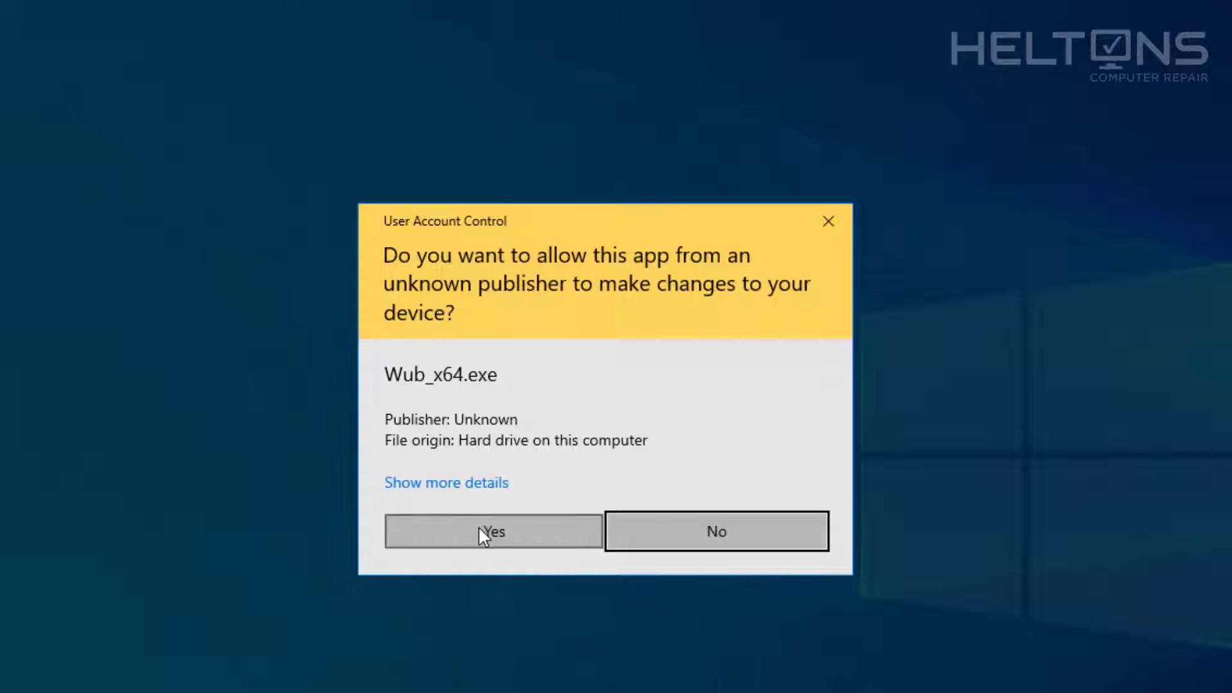
left_click(483, 531)
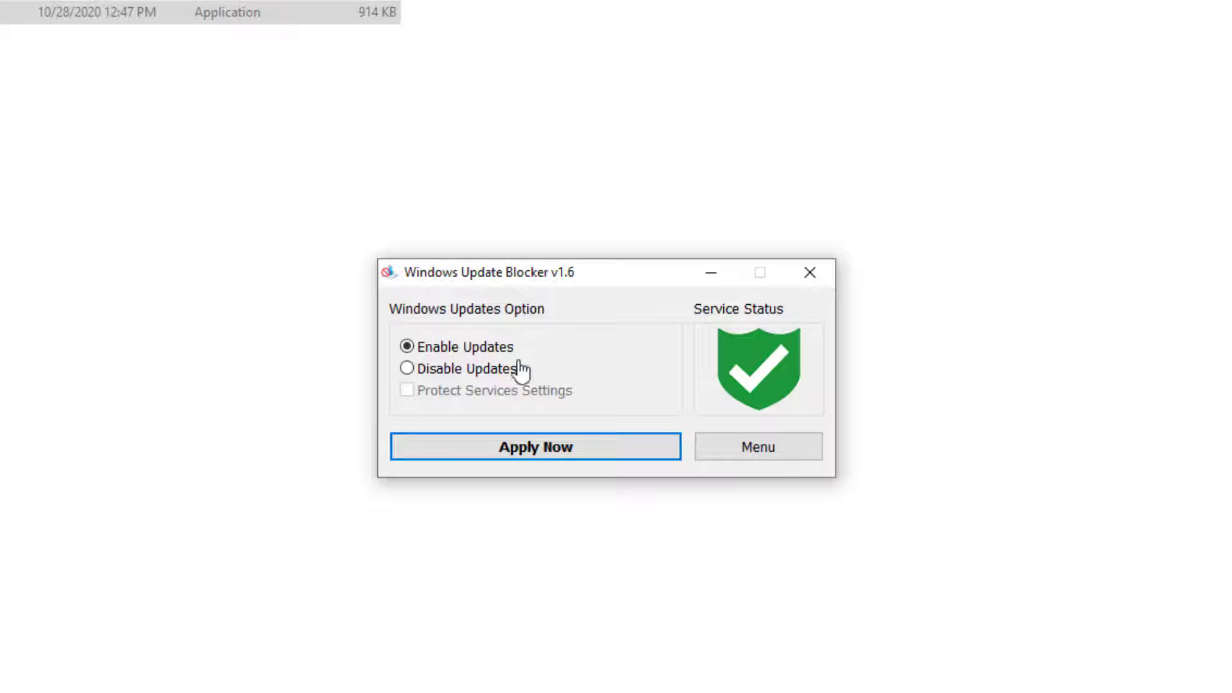
Apply Disable Updates with Protect Services Settings enabled, check the service status, and close Windows Update Blocker.
left_click(439, 378)
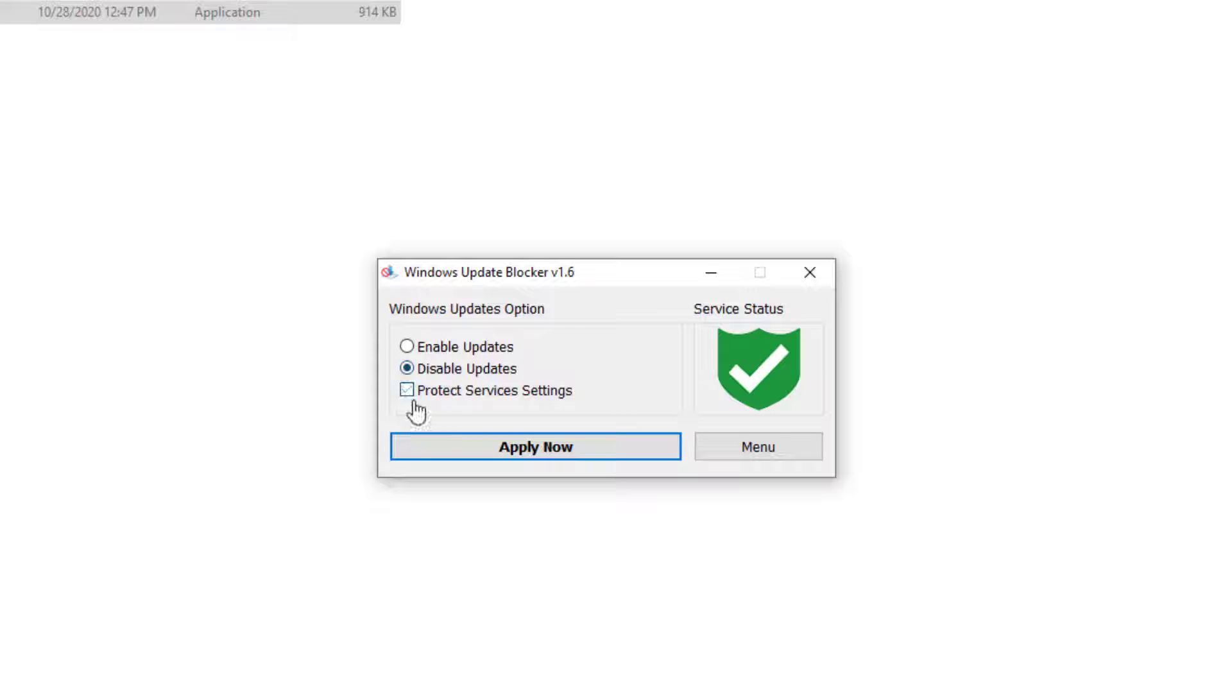
left_click(415, 399)
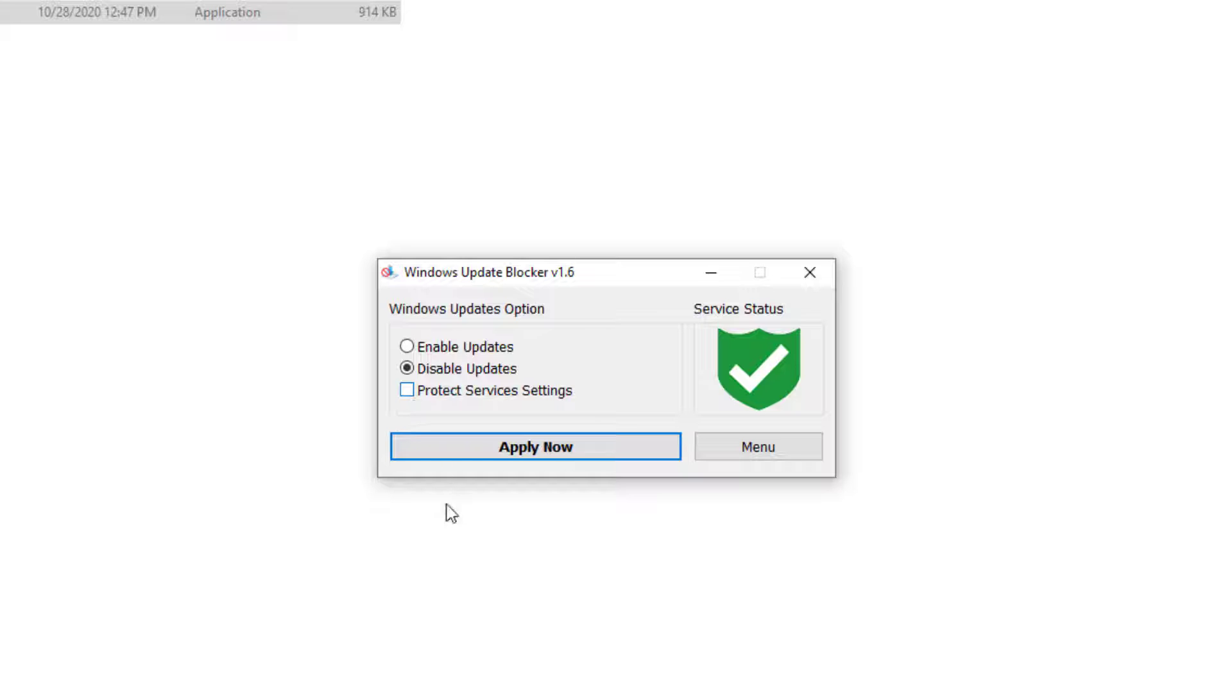
left_click(414, 394)
left_click(443, 460)
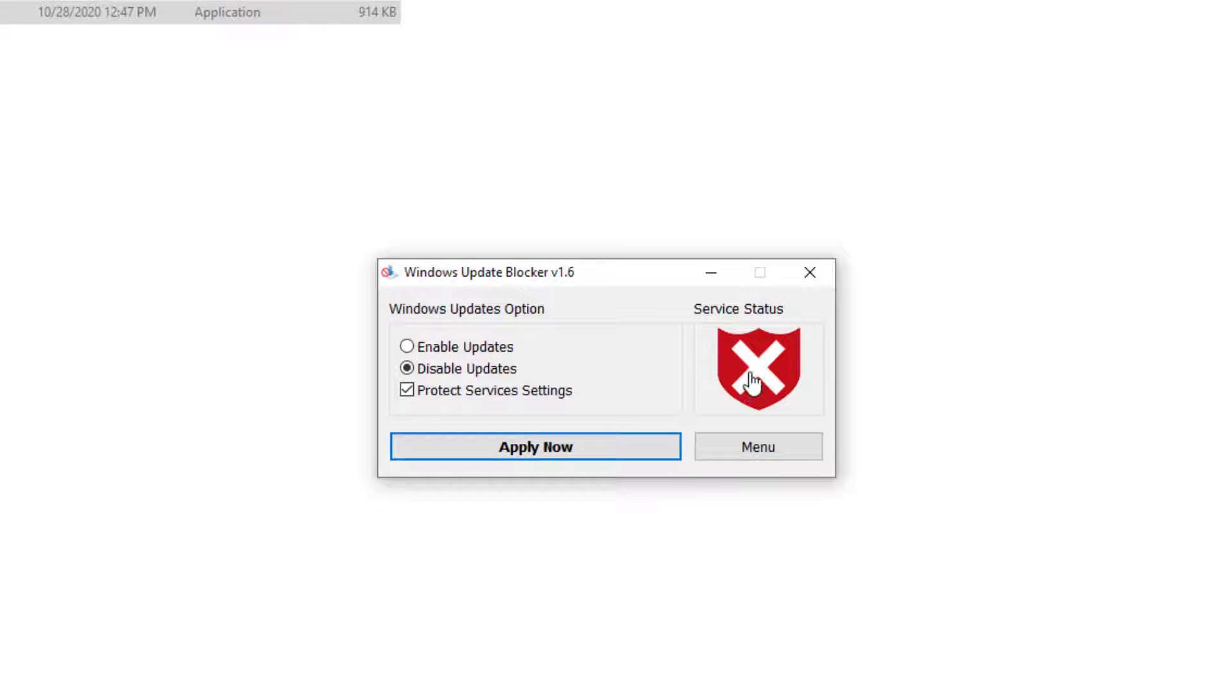
mouse_move(752, 383)
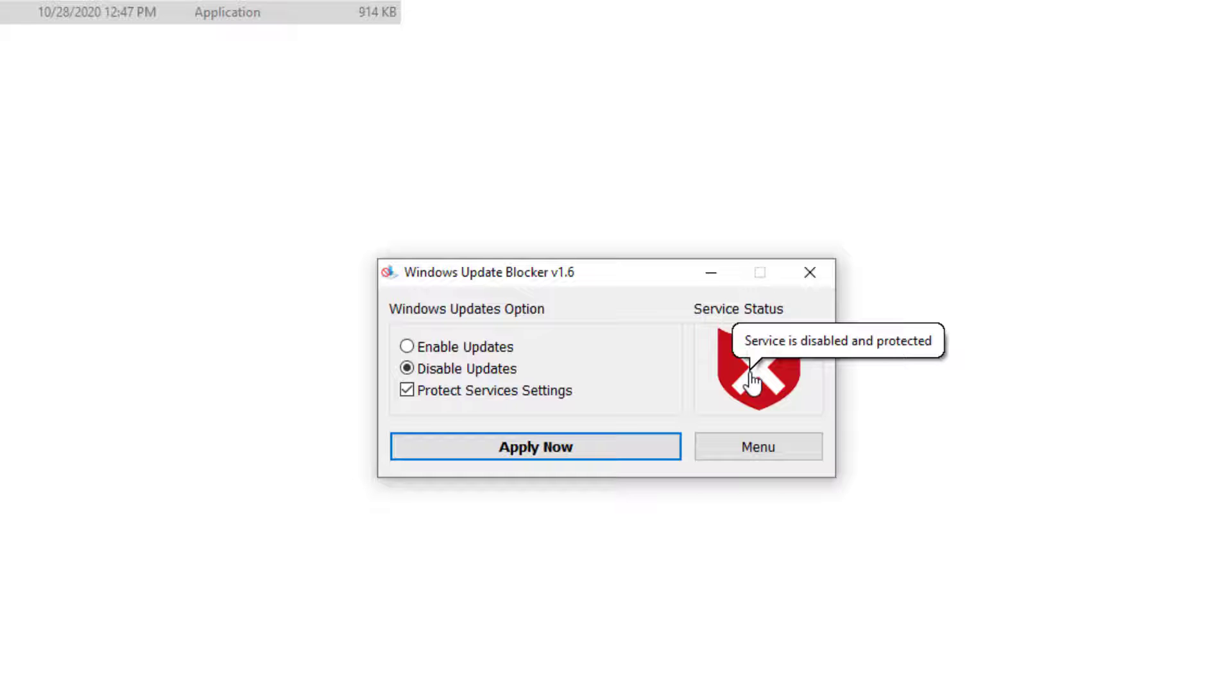
left_click(809, 271)
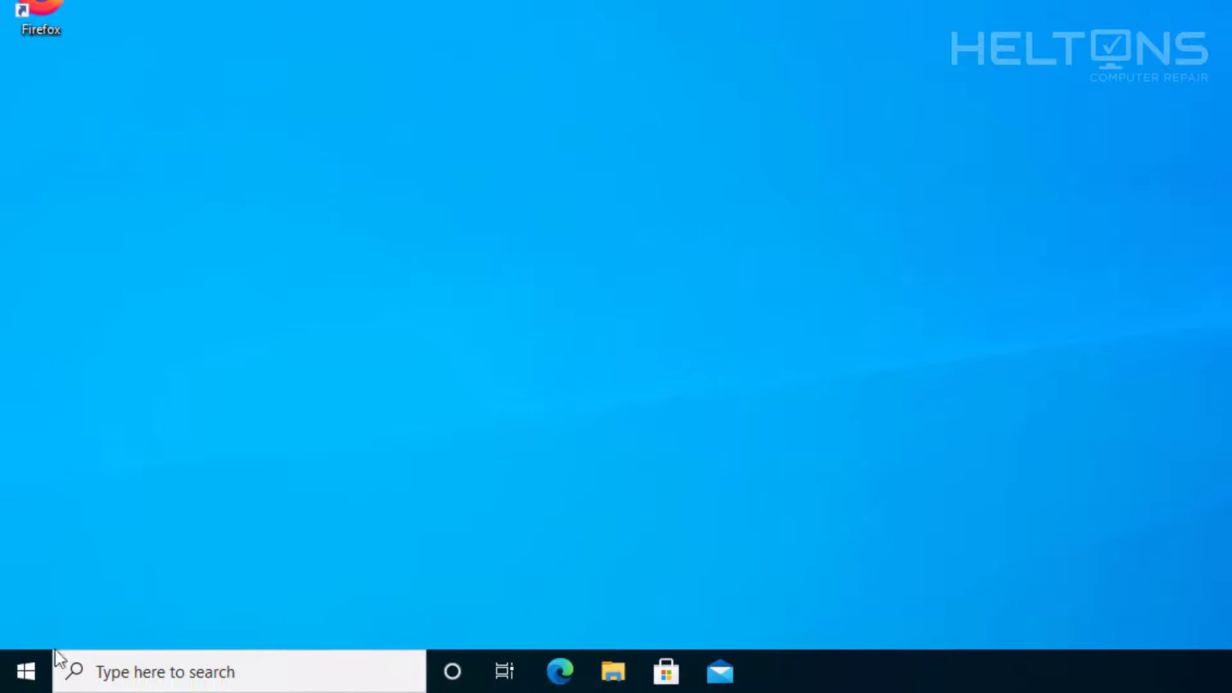
Open the Services console with services.msc and check the startup types of Windows Update and Windows Update Medic Service.
left_click(29, 684)
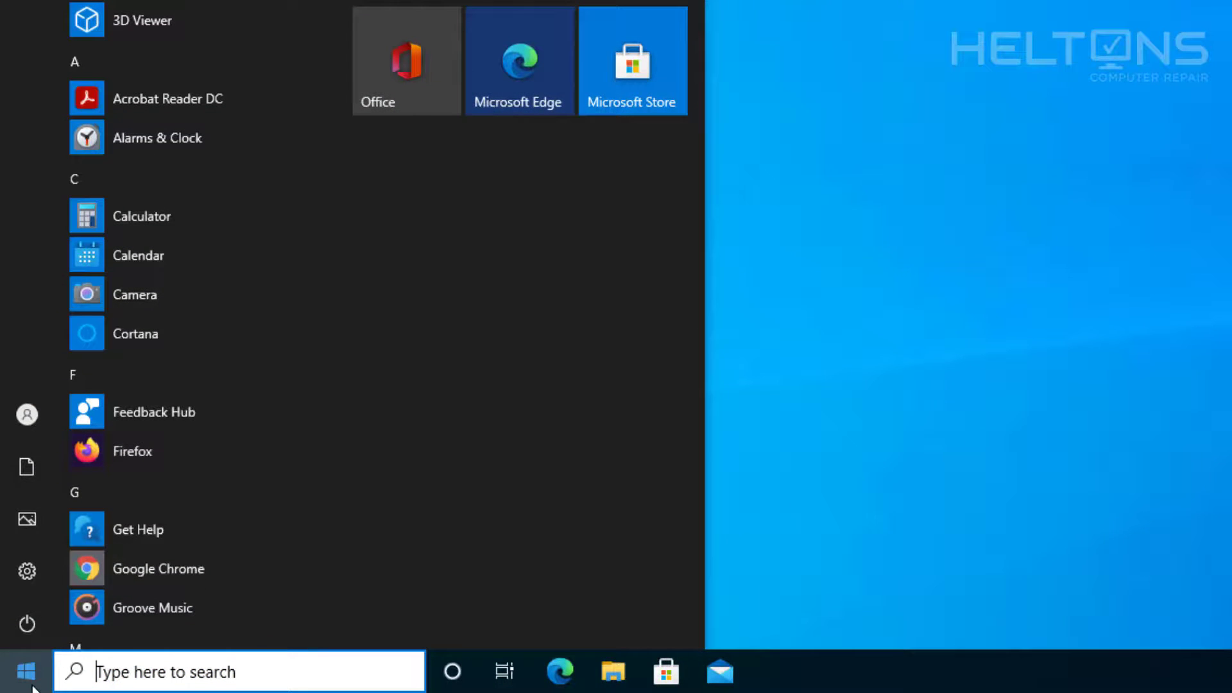
type("services.msc")
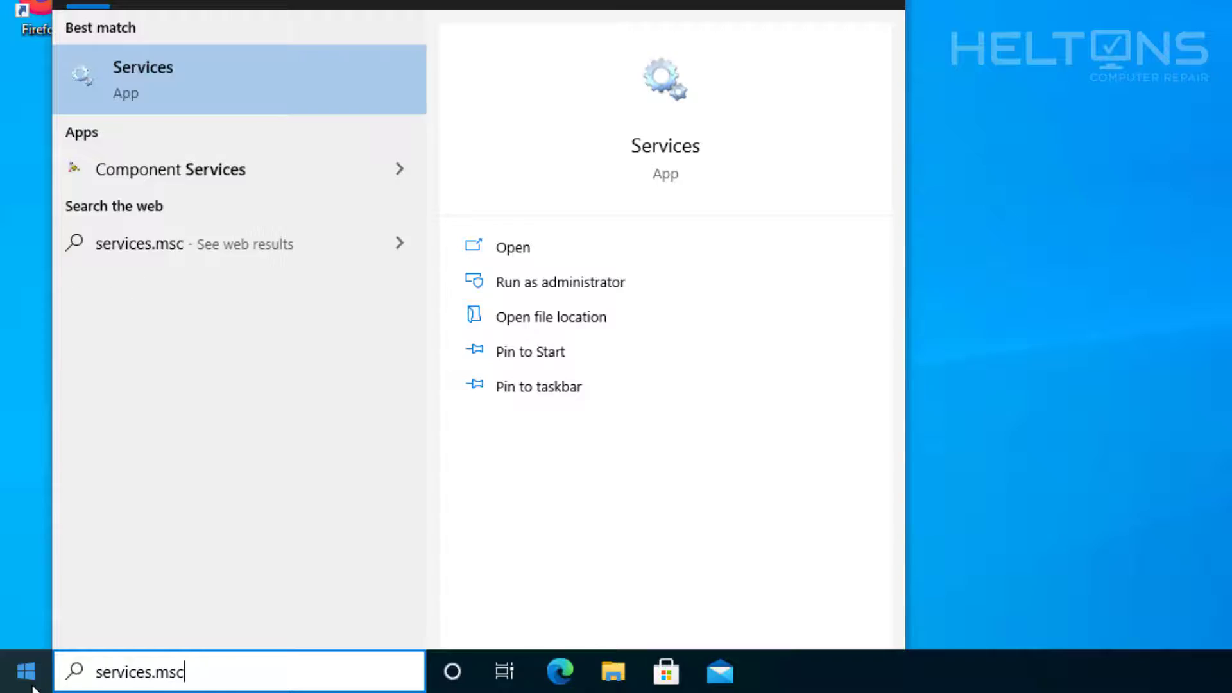
key("Return")
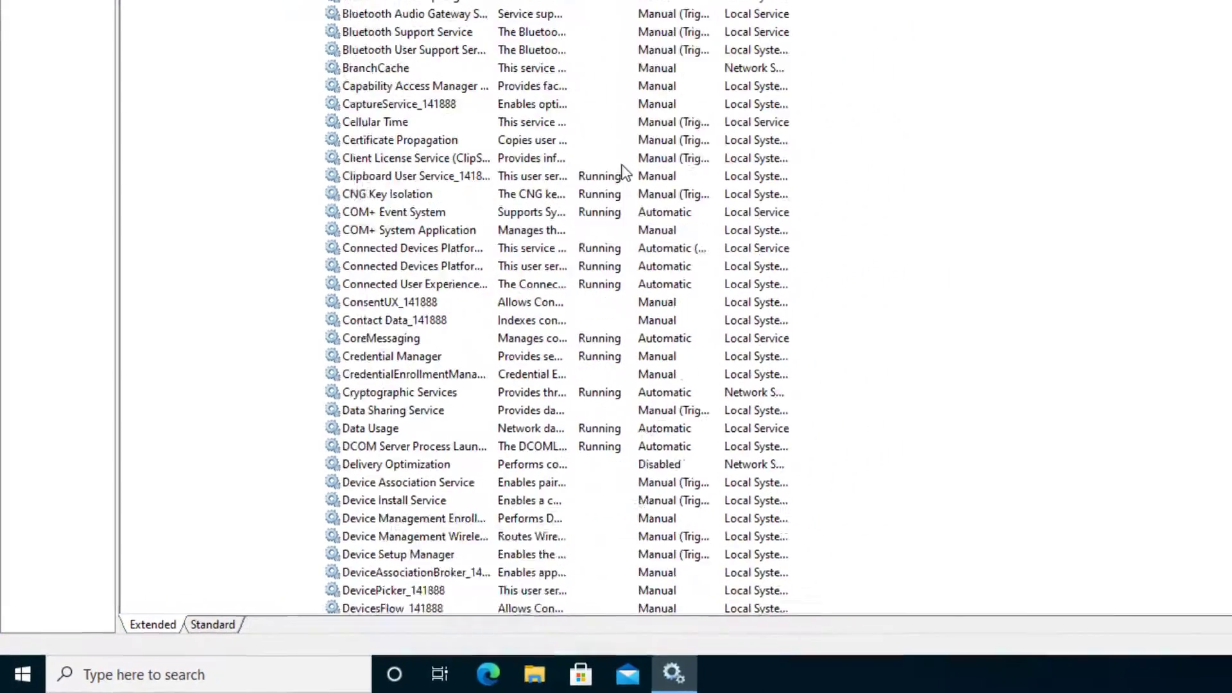
scroll(621, 172, "down", 20)
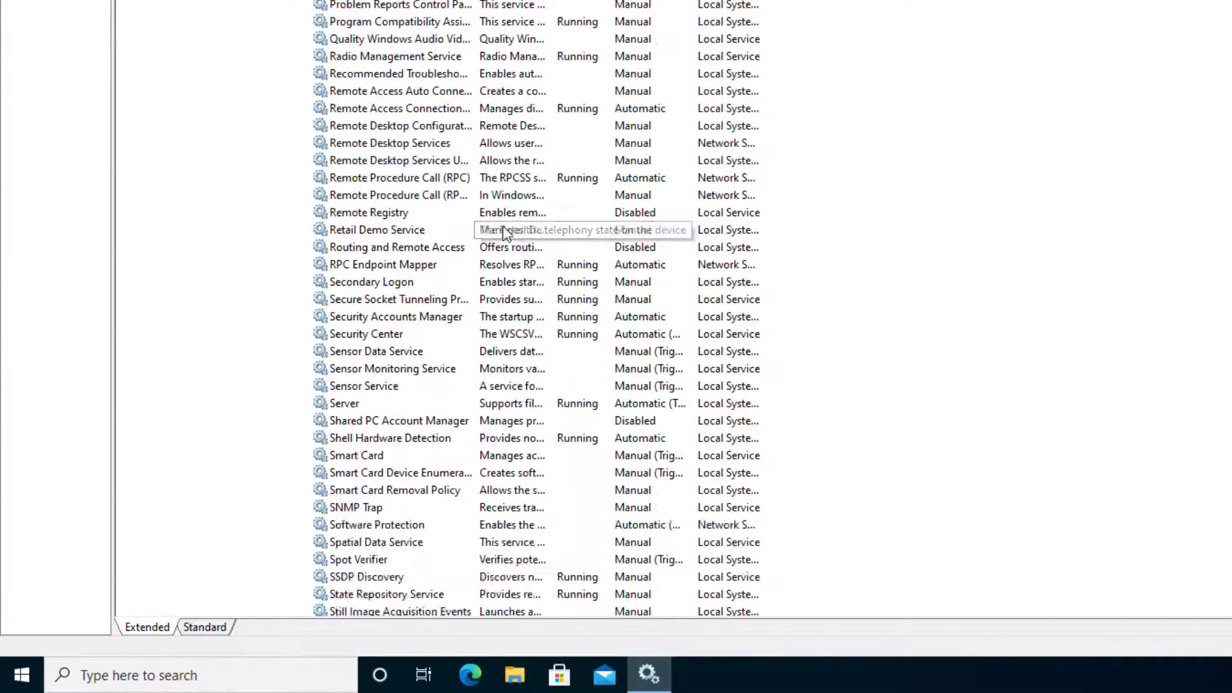
scroll(504, 232, "down", 20)
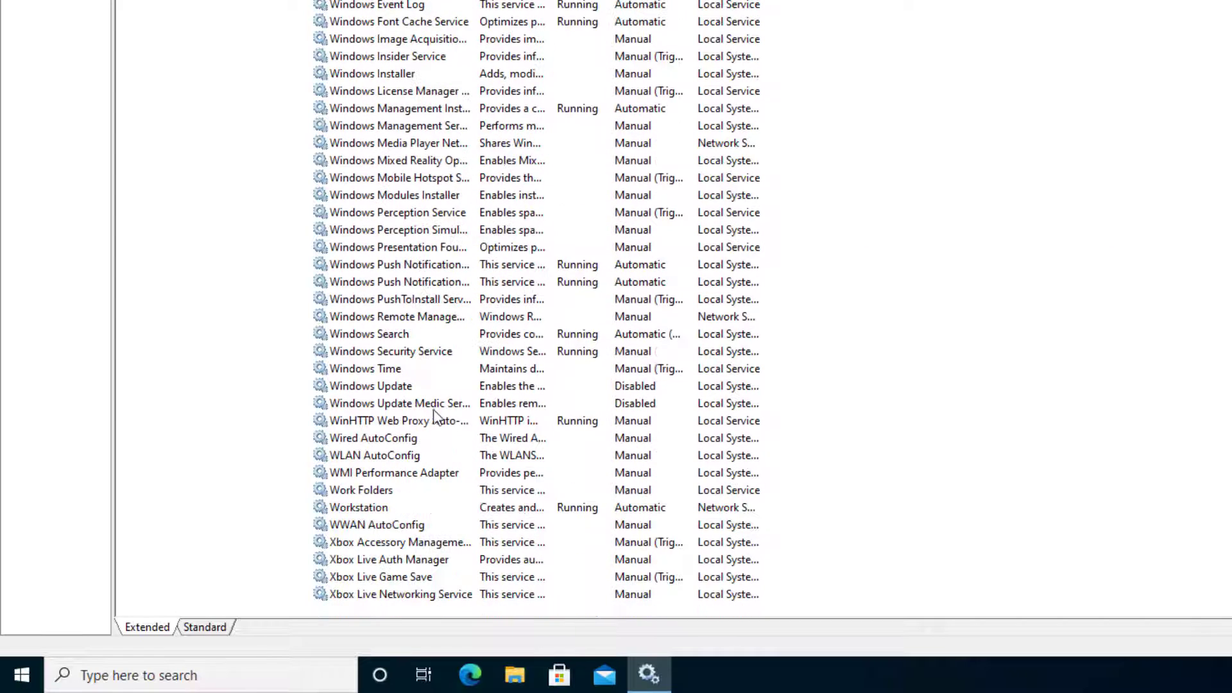
left_click(411, 387)
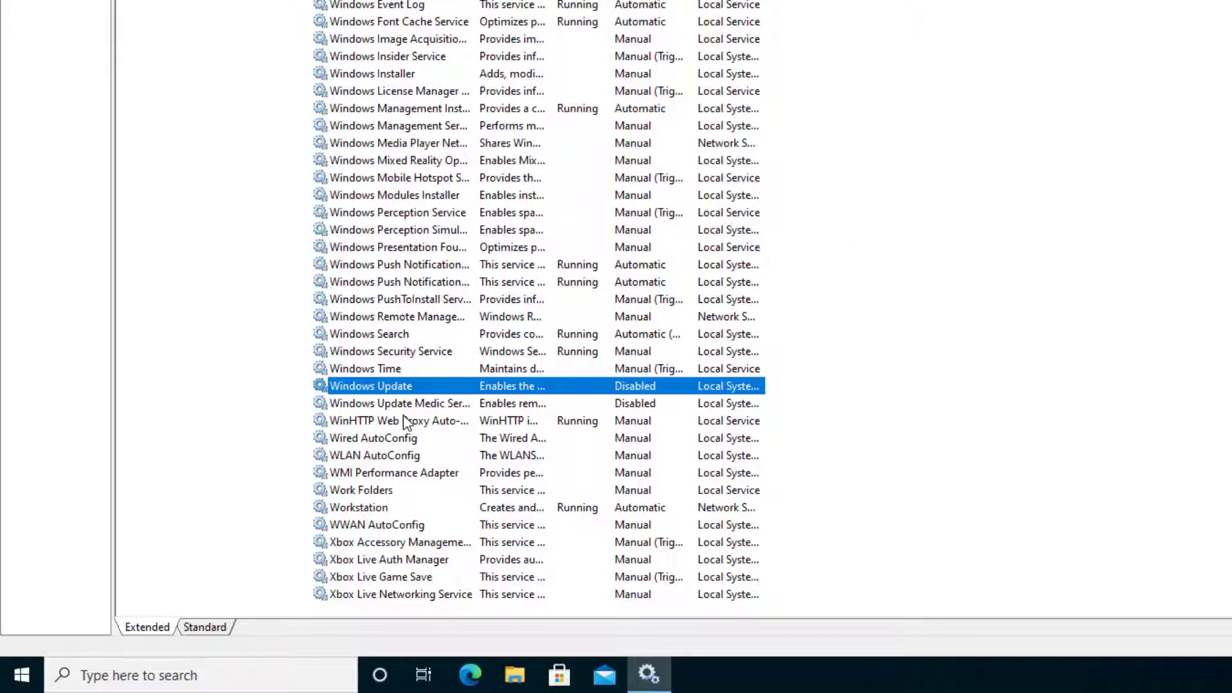
left_click(406, 424)
left_click(404, 403)
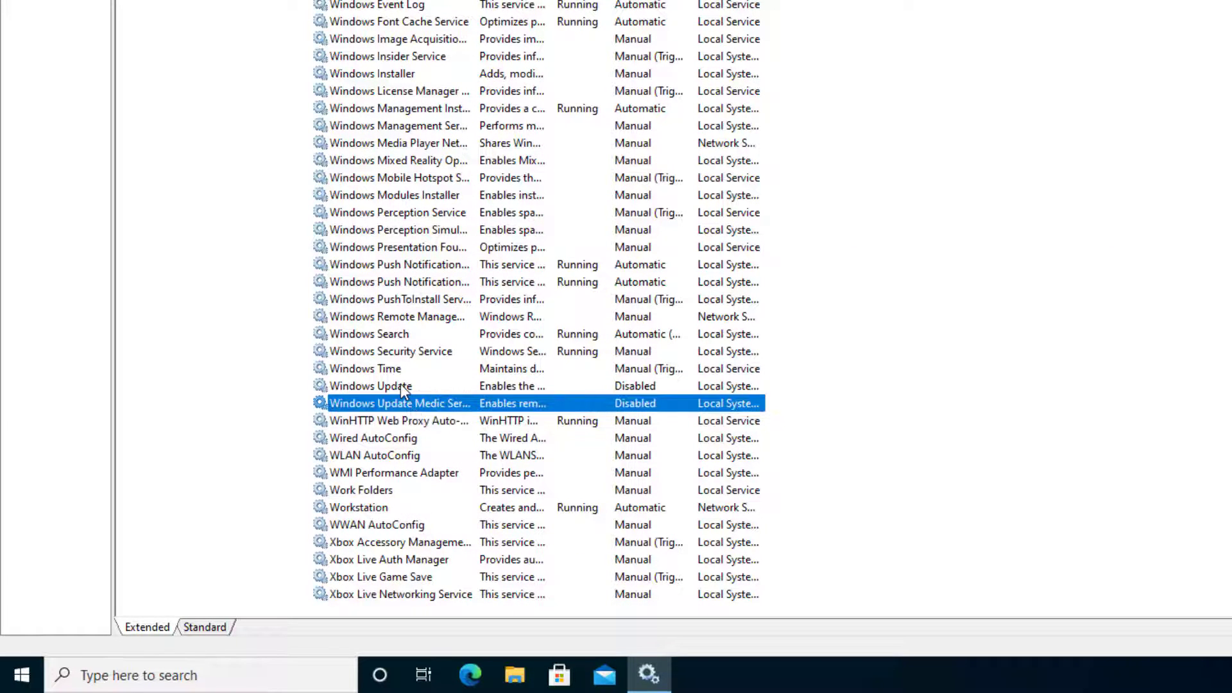
Try to set the Windows Update service's startup type to Automatic in its properties, and cancel the dialog.
right_click(401, 385)
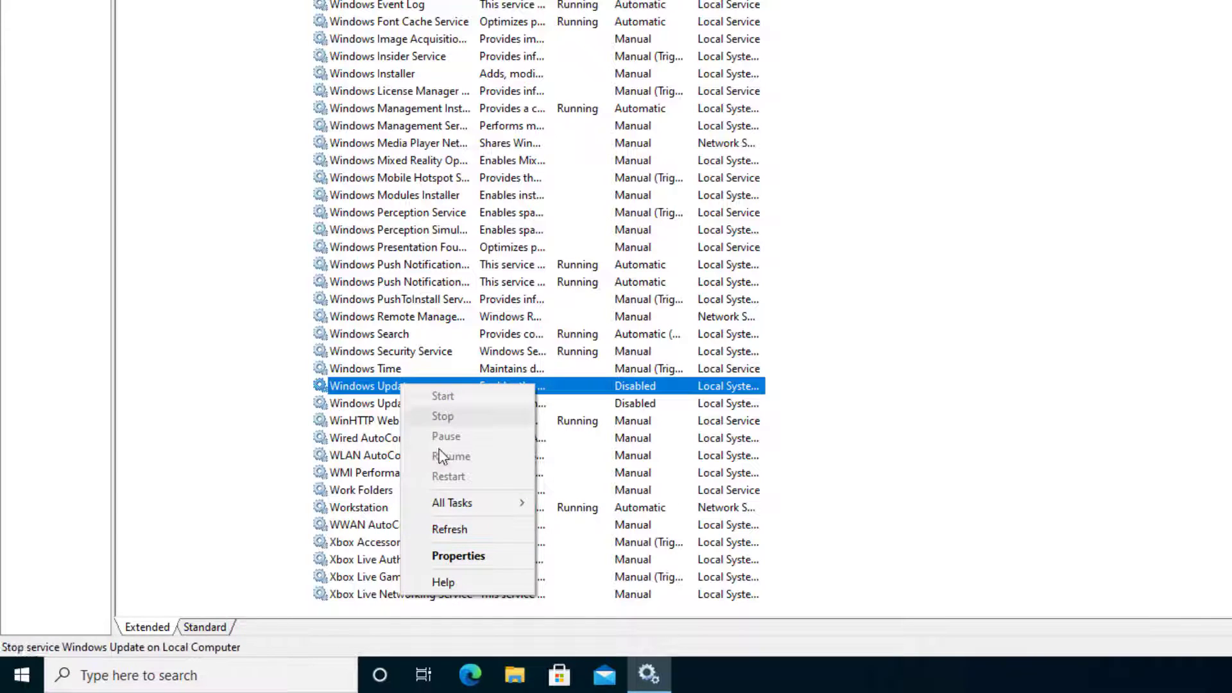
left_click(442, 554)
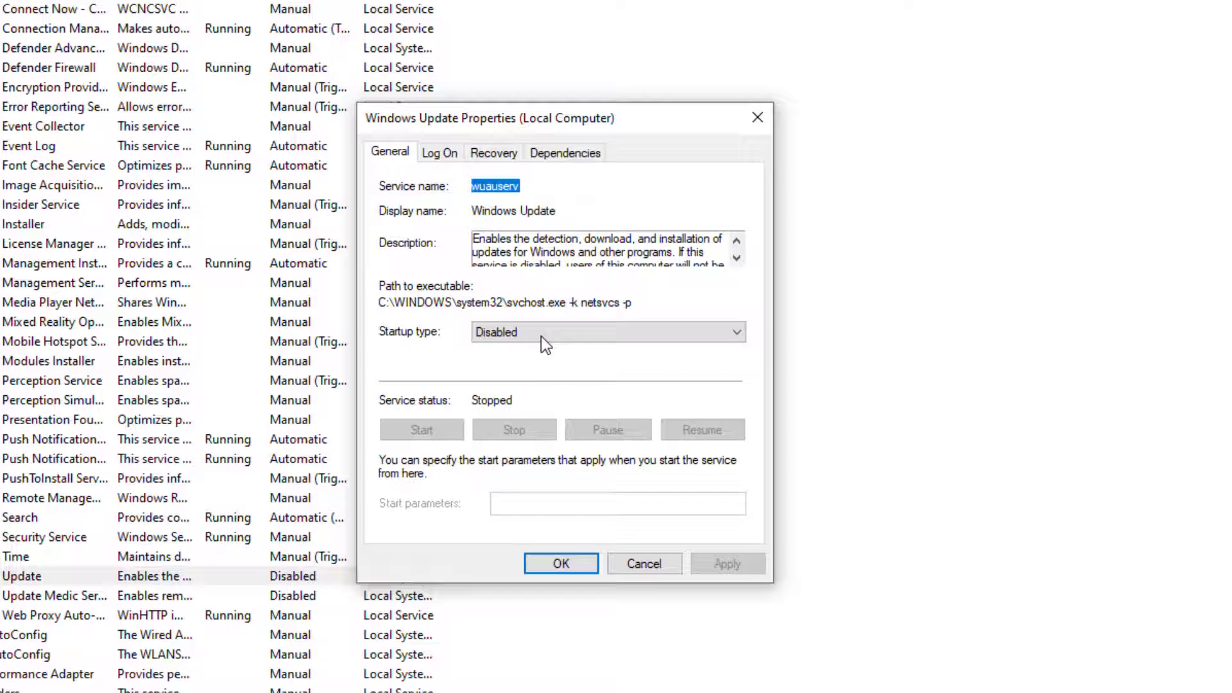
left_click(853, 170)
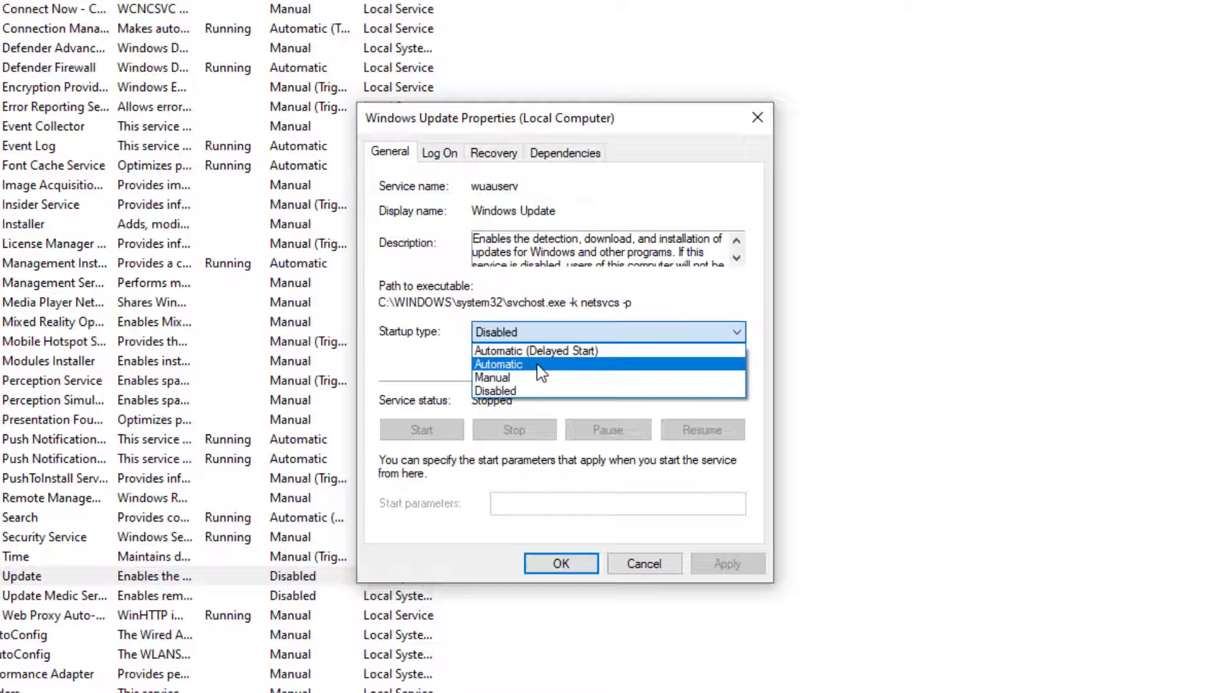
left_click(539, 363)
left_click(725, 564)
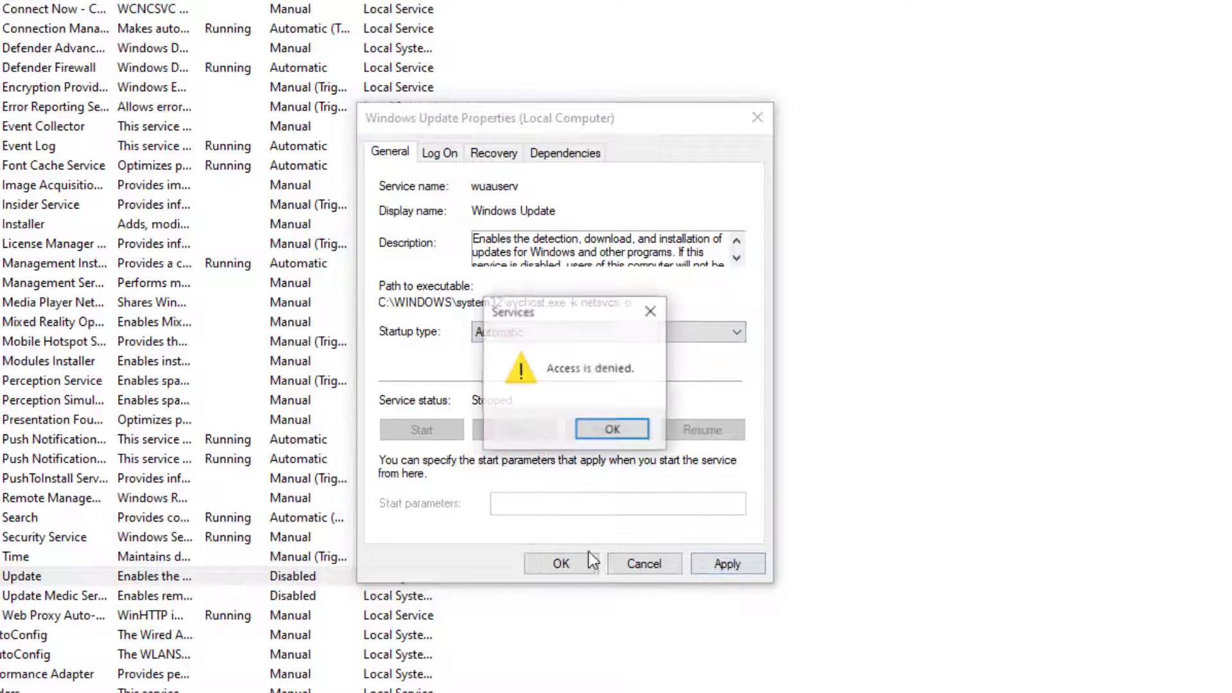
left_click(587, 432)
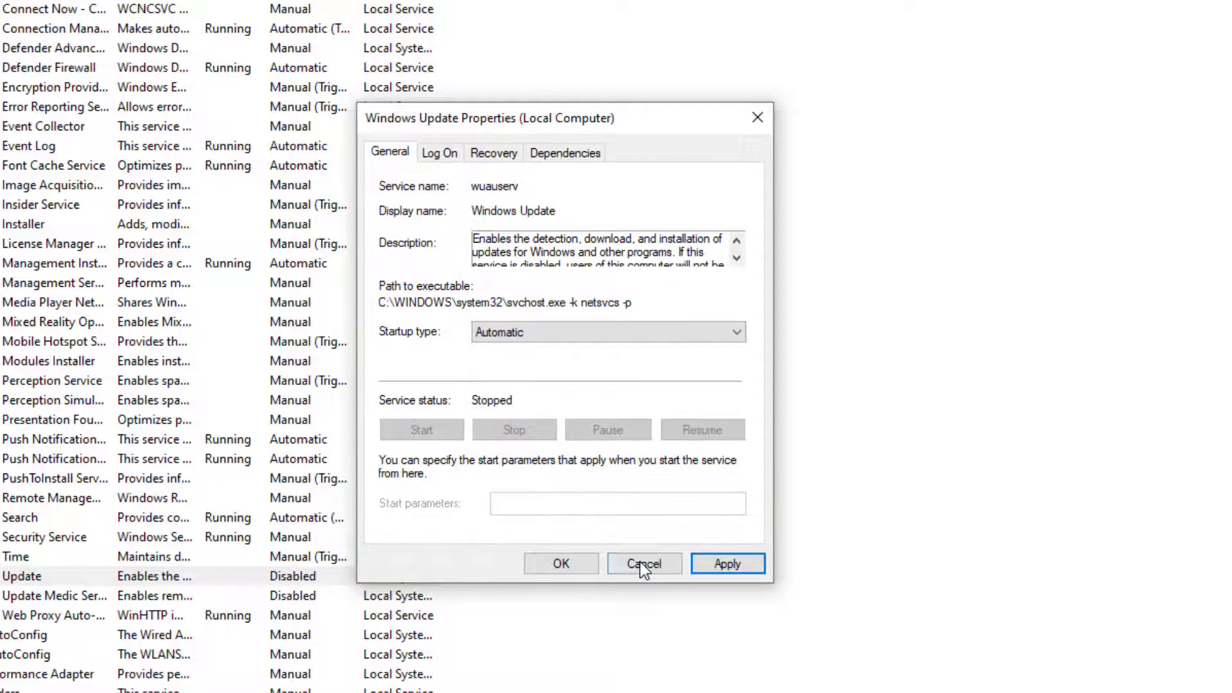
left_click(641, 560)
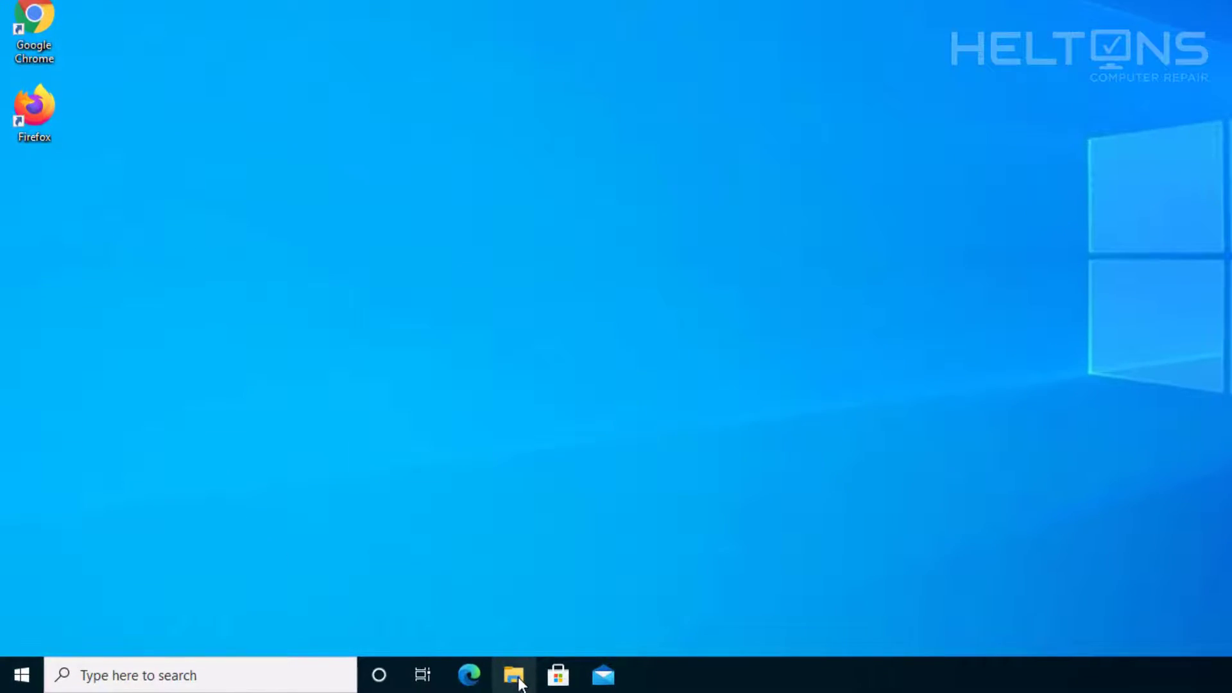
Switch to File Explorer, open the inner Wub folder within the extracted Wub folder in Downloads, and select Wub_x64.
left_click(514, 677)
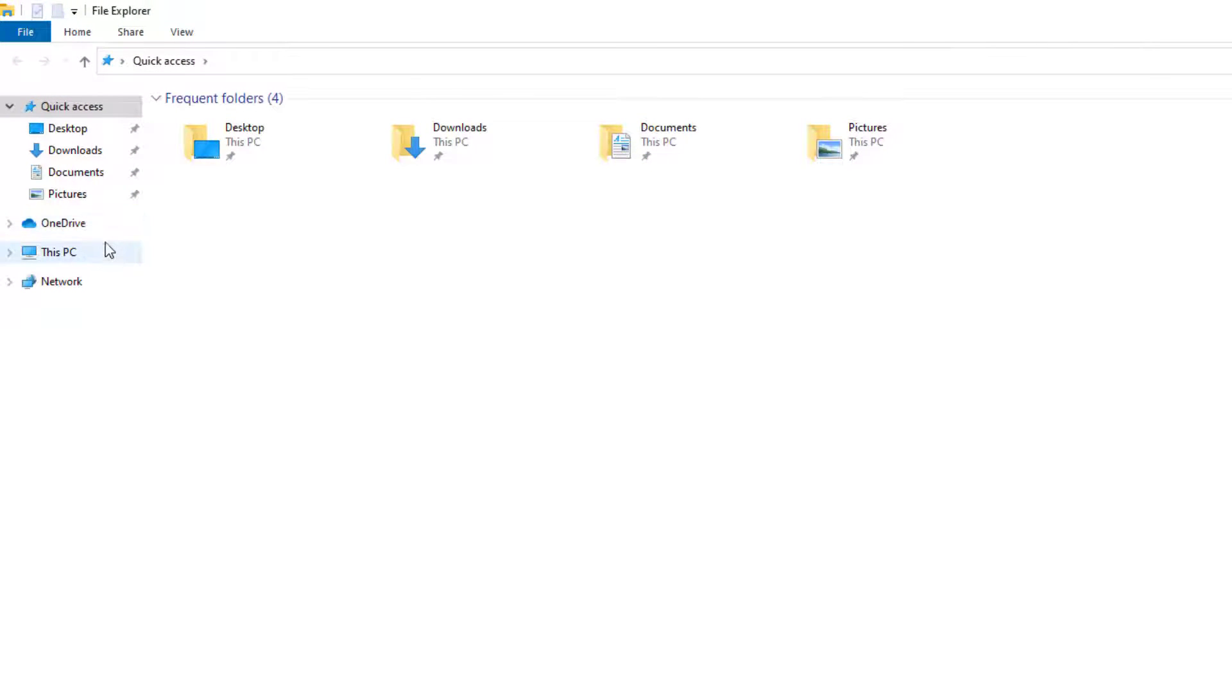
left_click(103, 152)
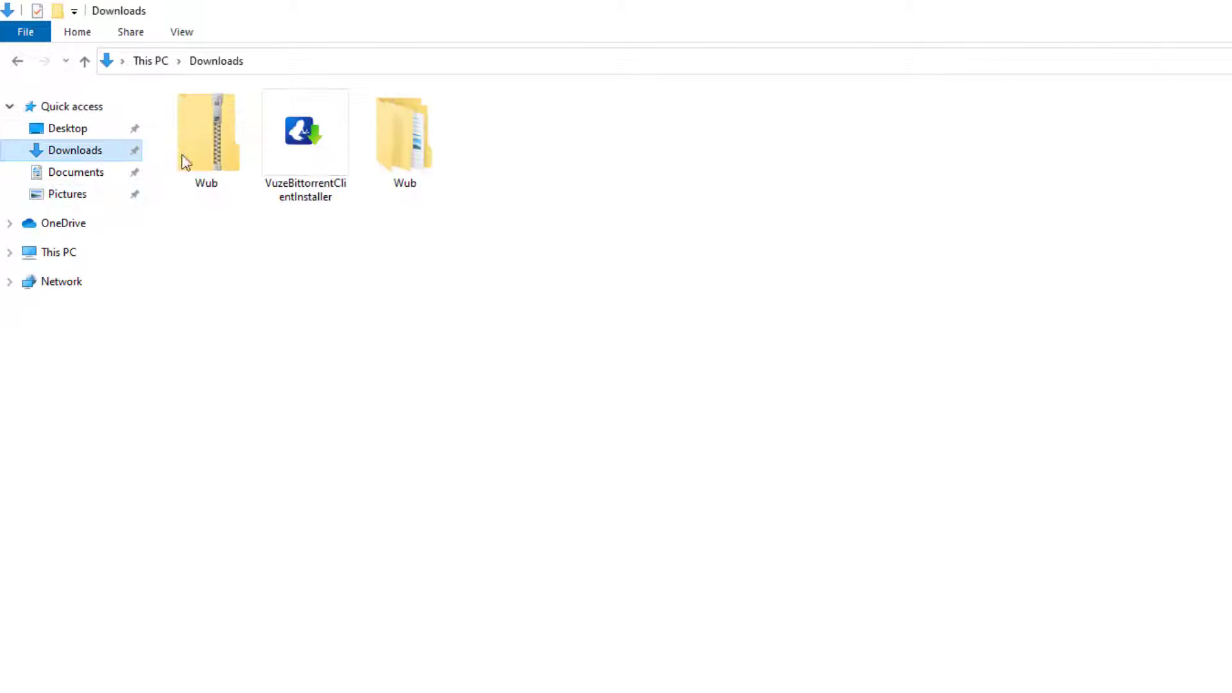
double_click(396, 164)
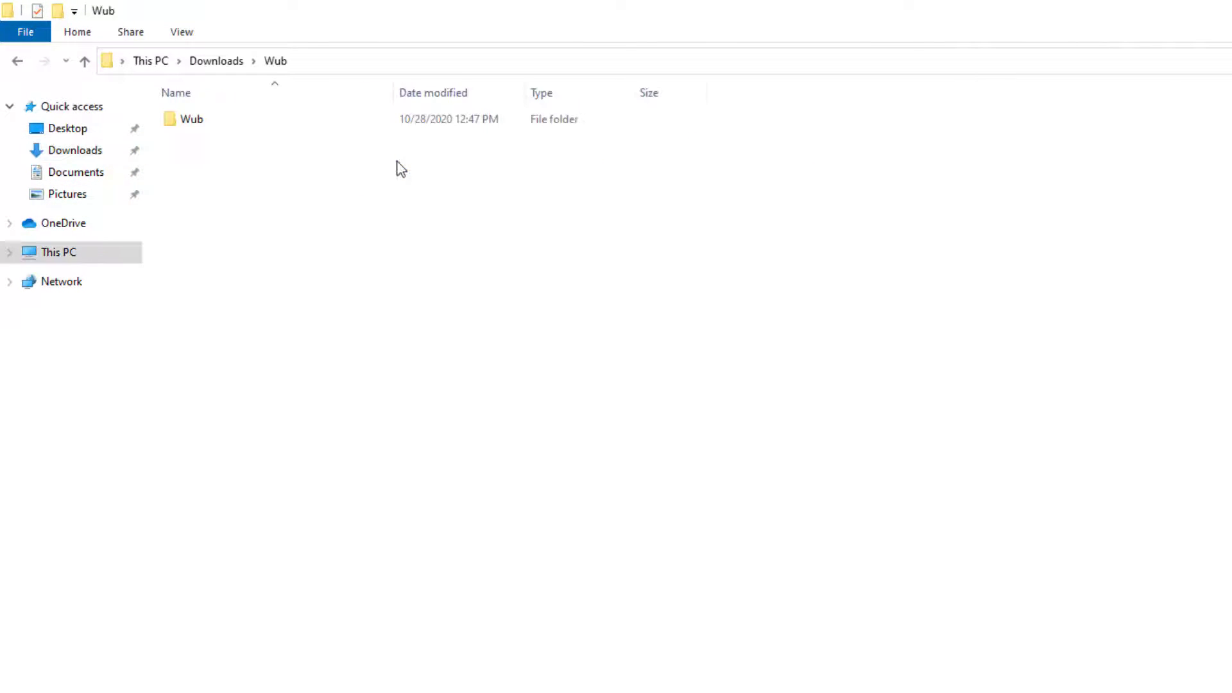
double_click(240, 125)
left_click(264, 199)
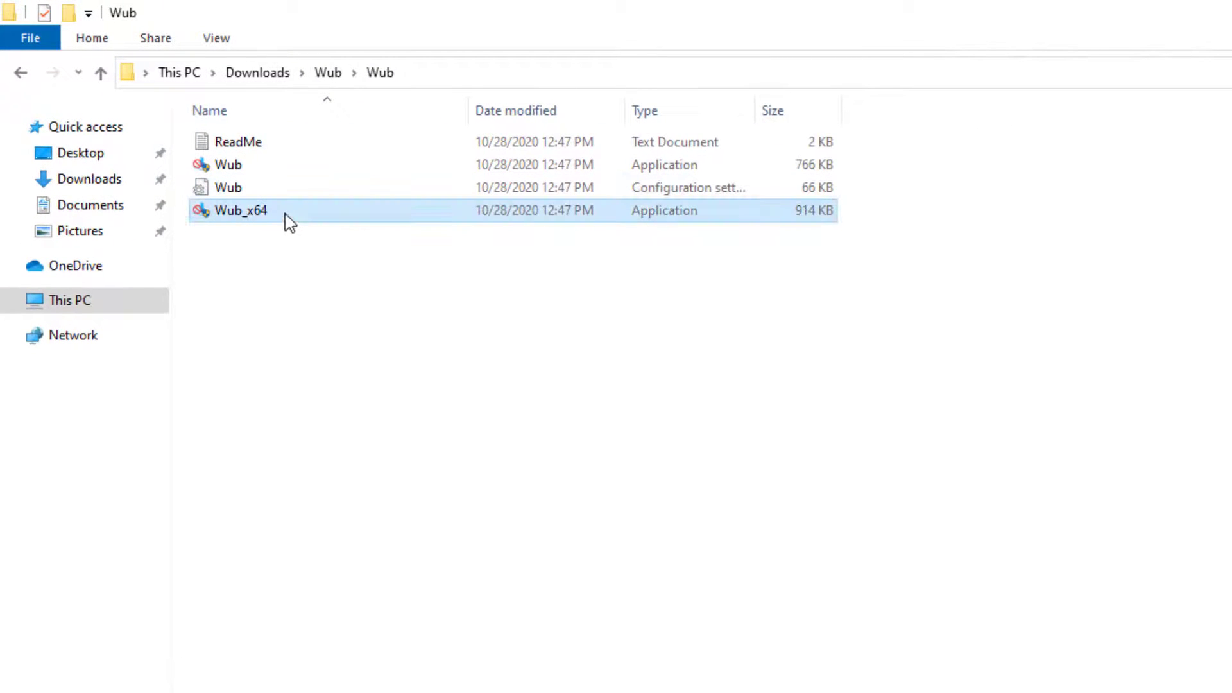
right_click(288, 222)
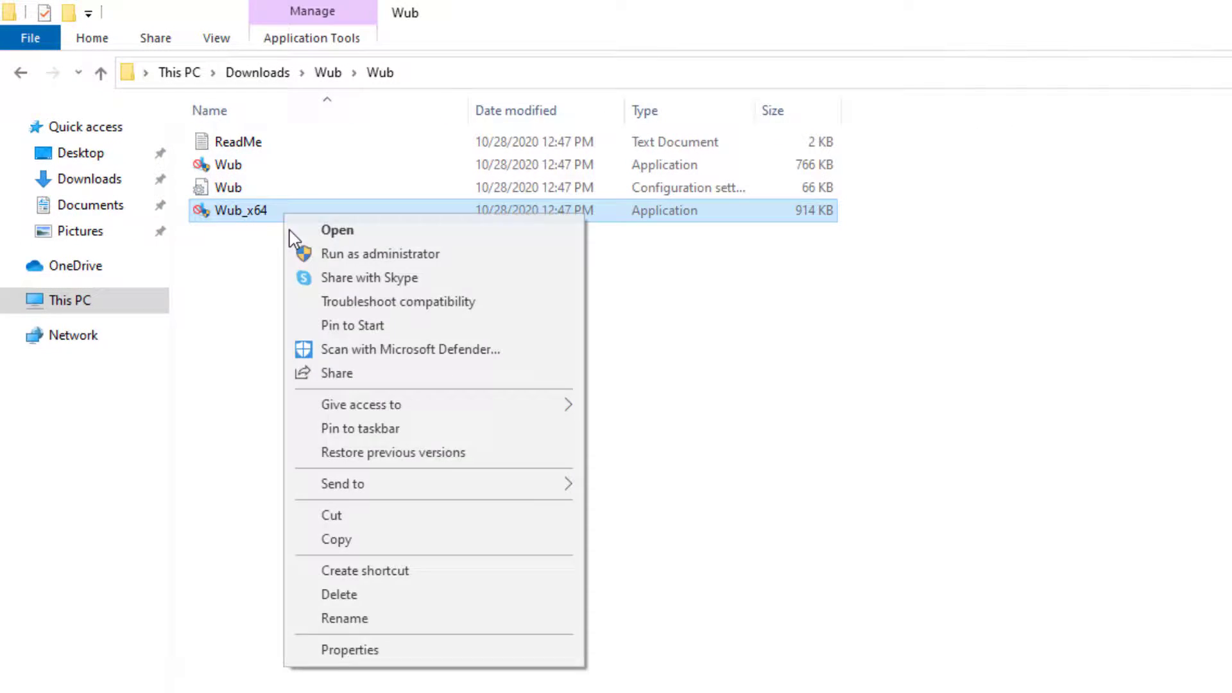
left_click(321, 253)
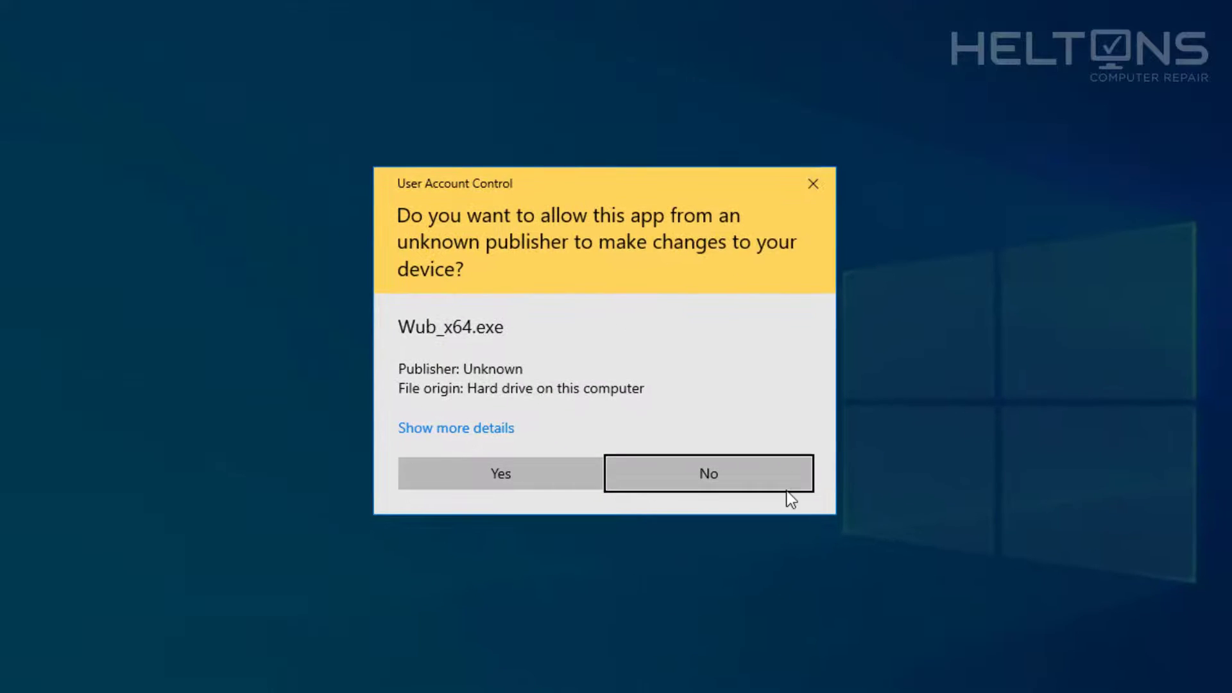
left_click(853, 526)
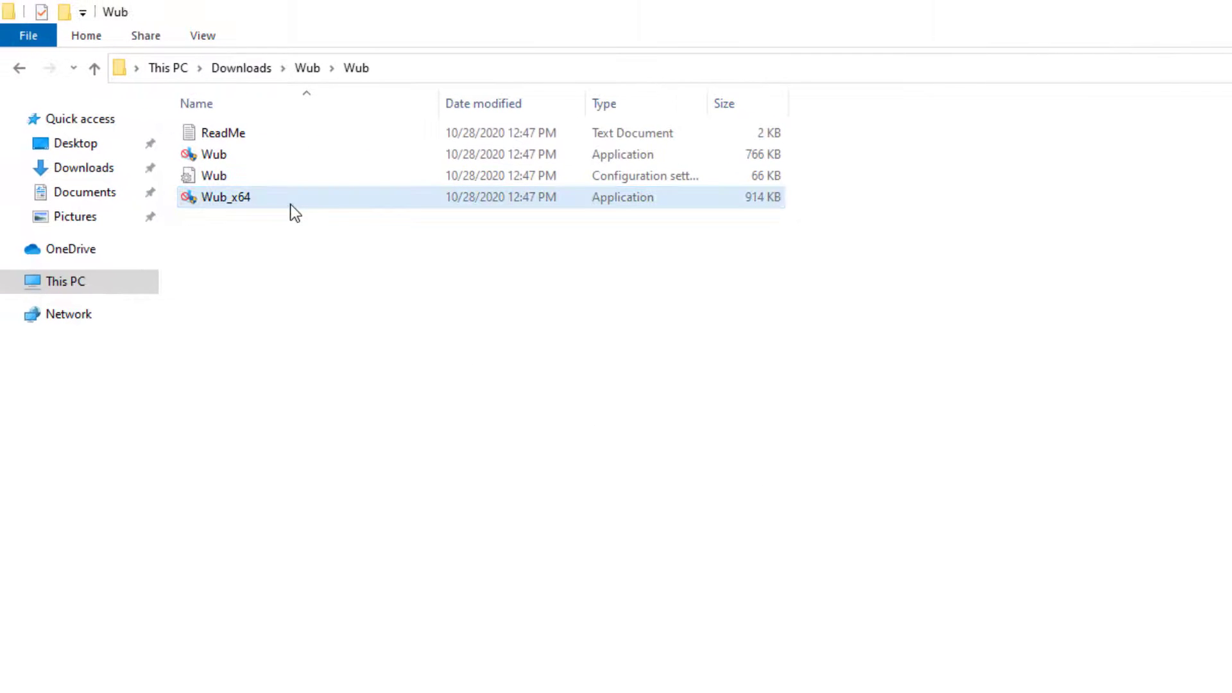
Launch Wub_x64 with permission to make changes, apply Enable Updates, and close Windows Update Blocker.
double_click(290, 204)
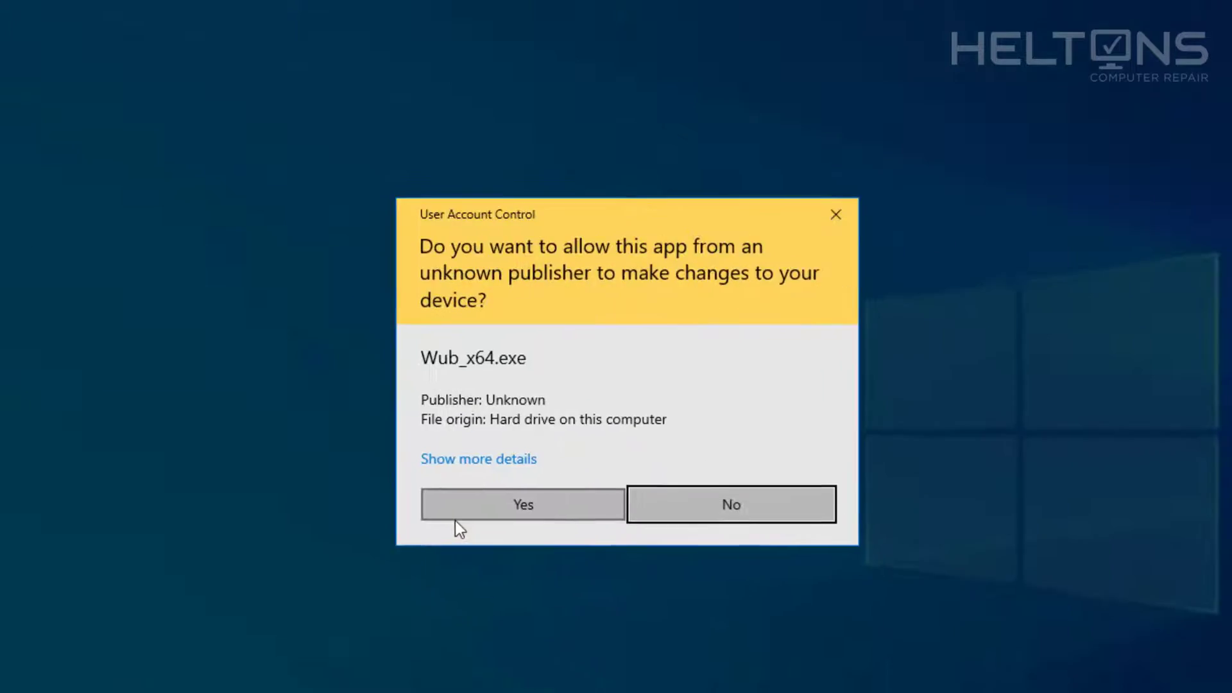
left_click(733, 660)
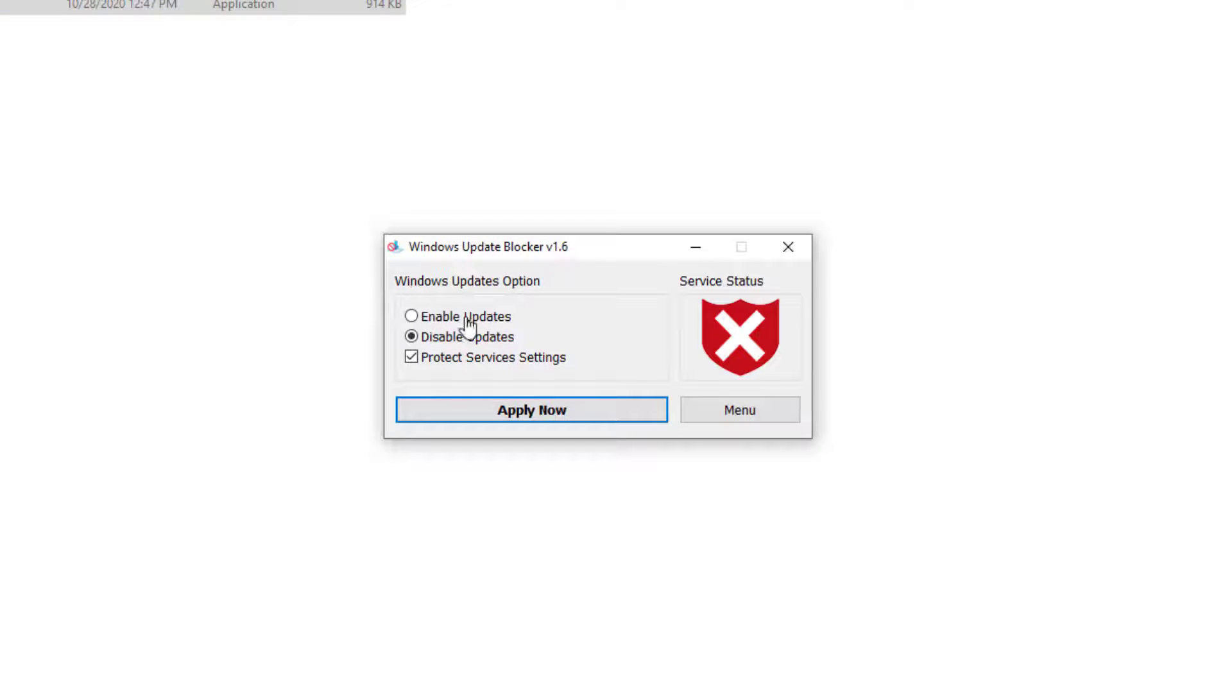
left_click(461, 321)
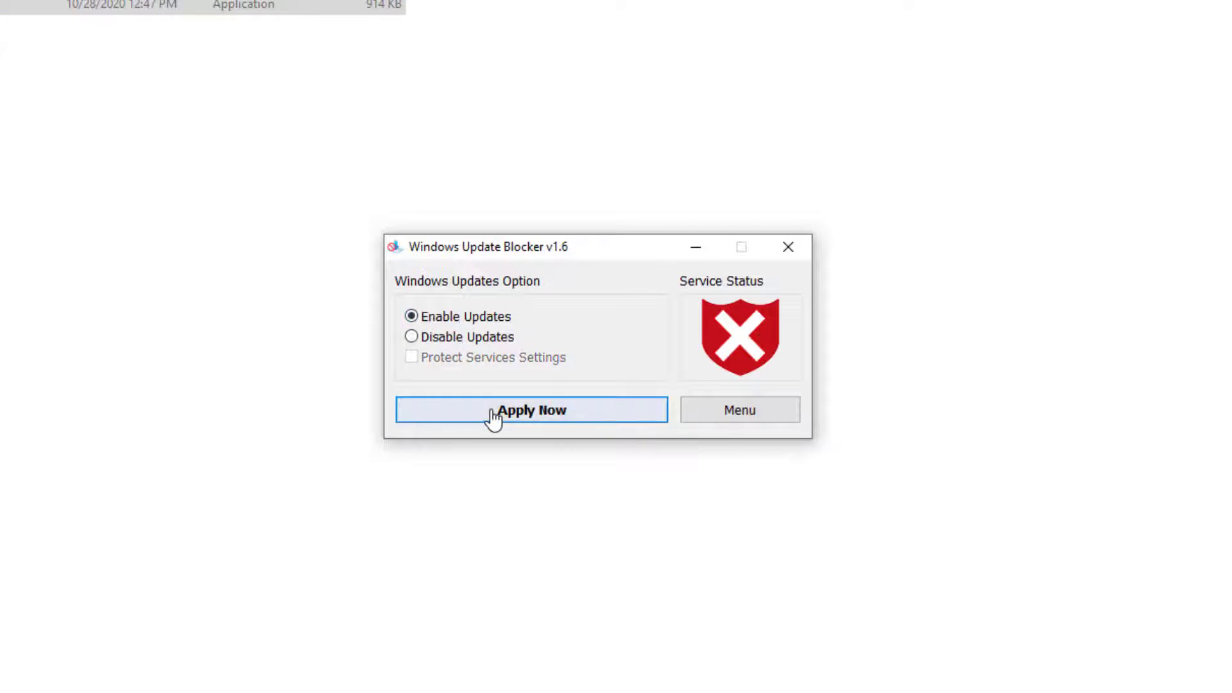
left_click(491, 417)
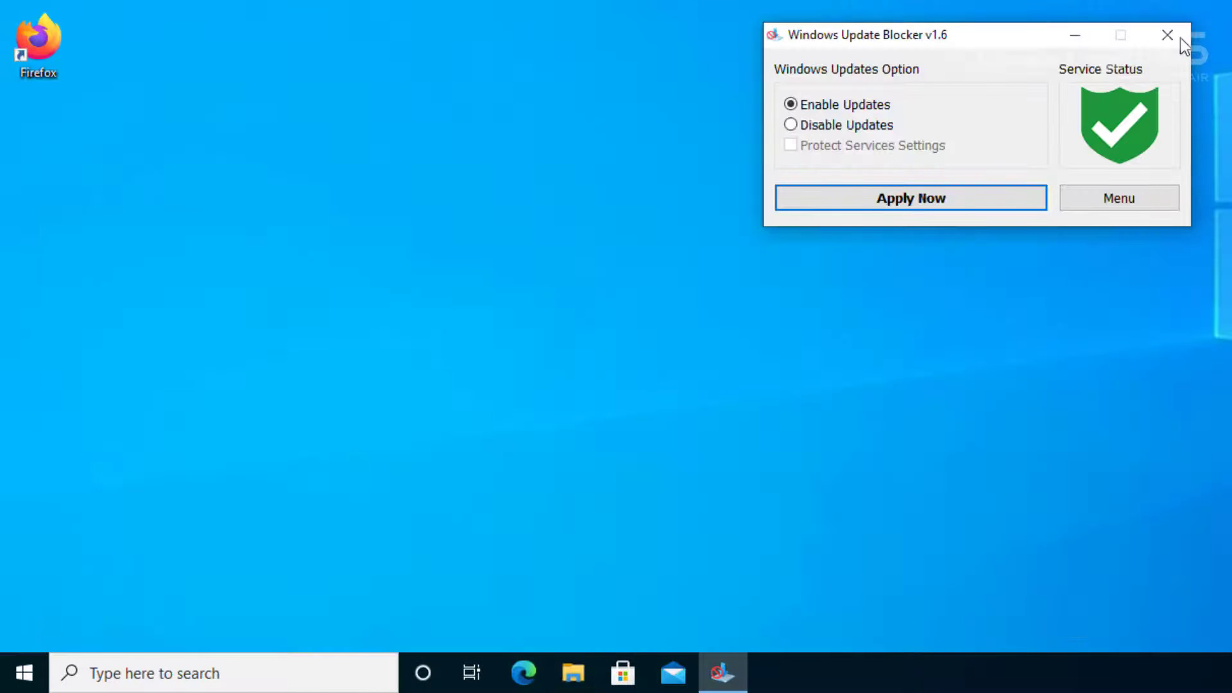
left_click(1178, 36)
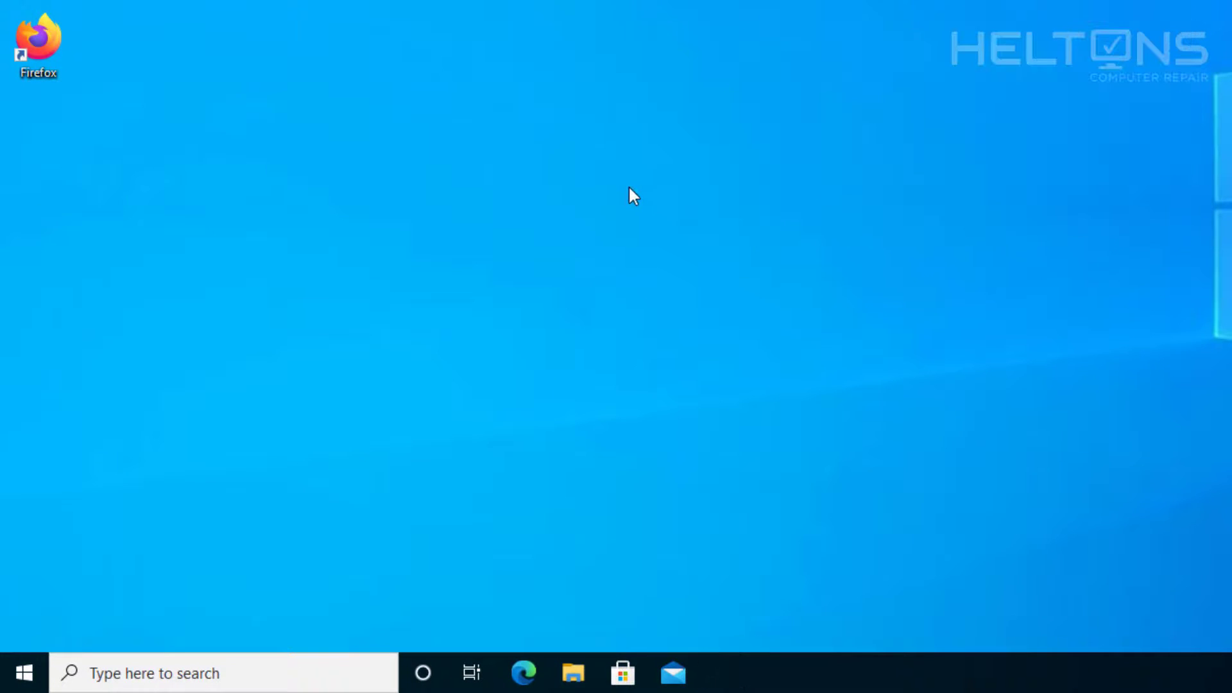
Search Windows for services and open the Services console.
key("super")
type("se")
key("BackSpace")
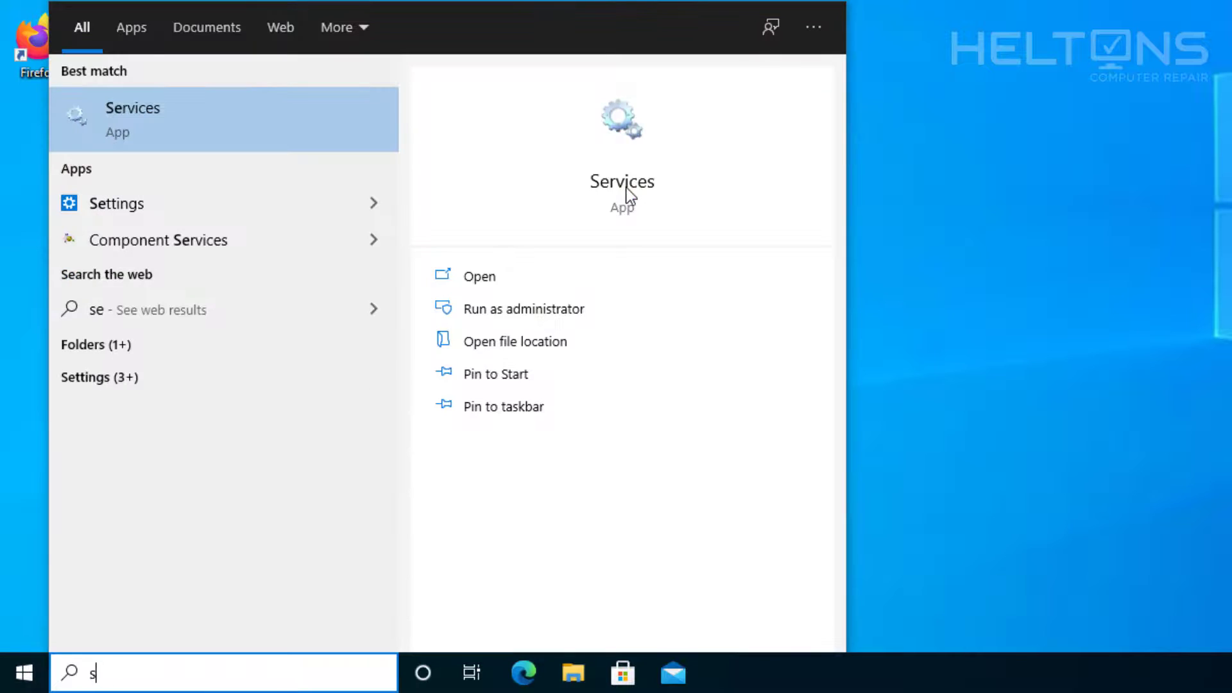
type("r")
key("BackSpace")
type("ervices.")
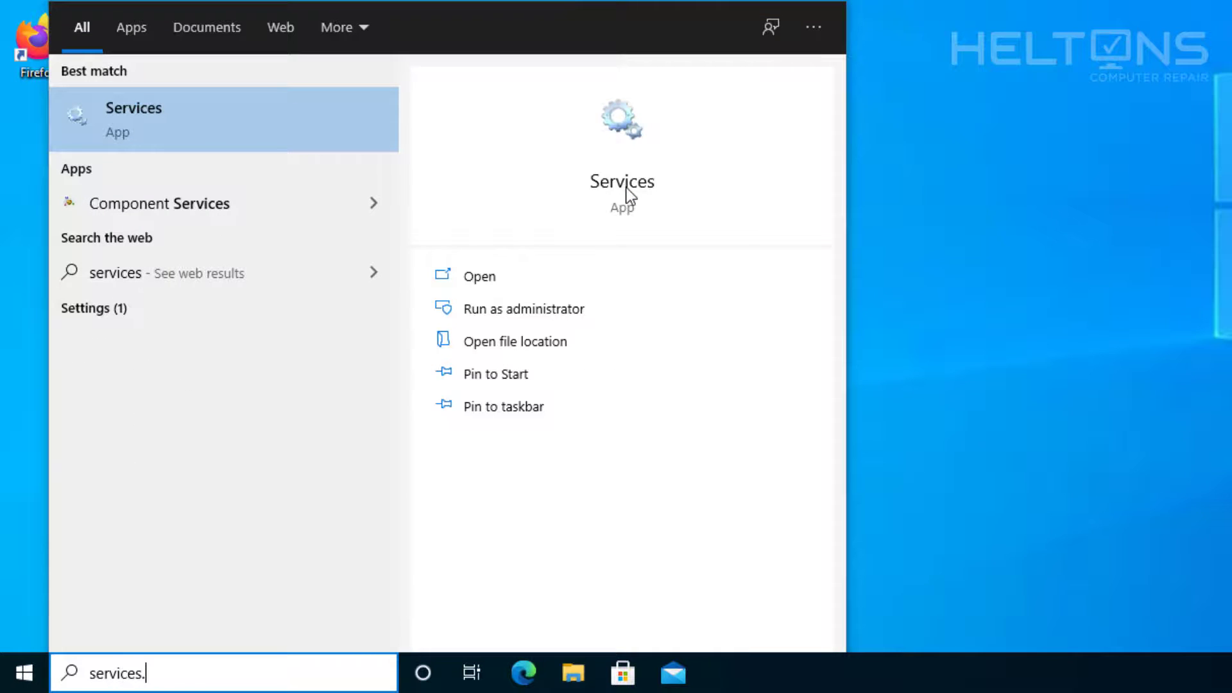
key("Return")
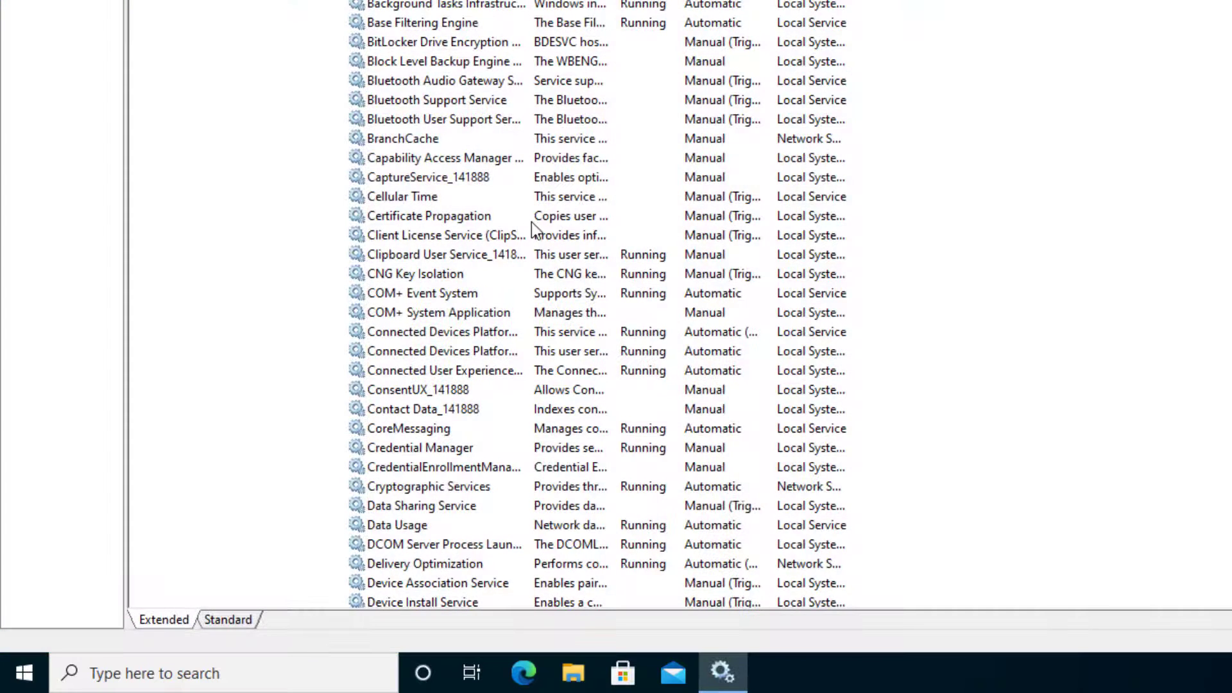
Check the status and startup types of Windows Update Medic Service and Windows Update in the services list.
scroll(532, 244, "down", 5)
scroll(530, 239, "down", 20)
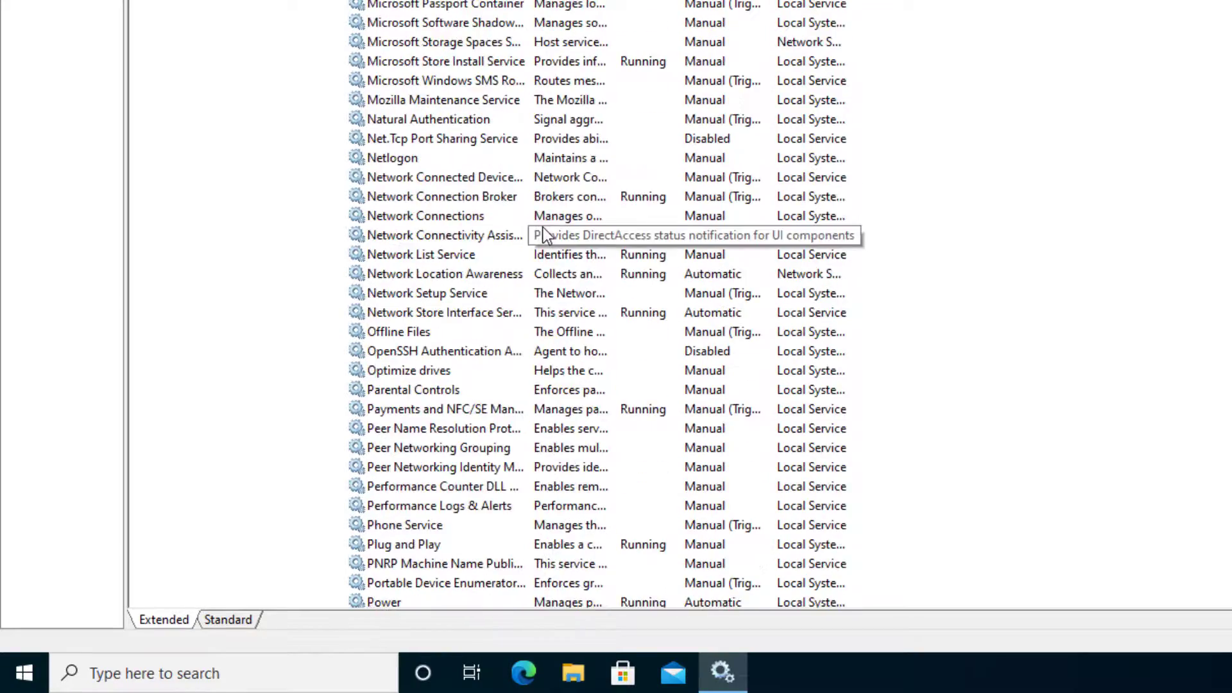
scroll(544, 254, "down", 20)
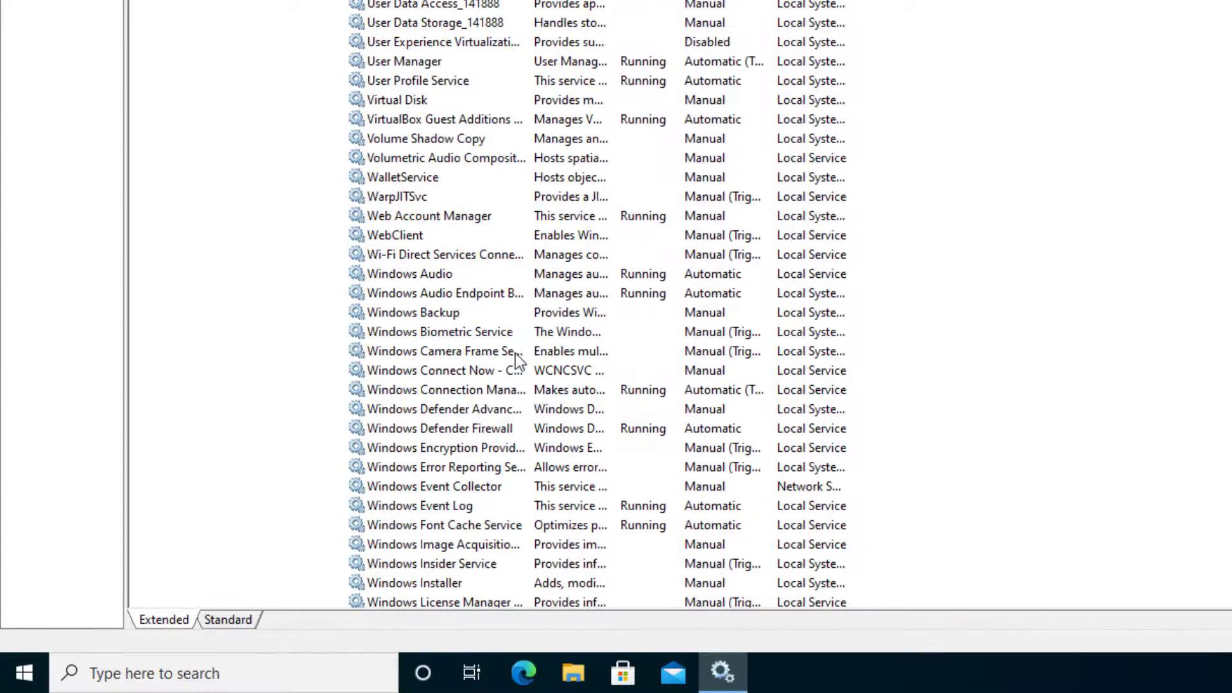
scroll(501, 429, "down", 6)
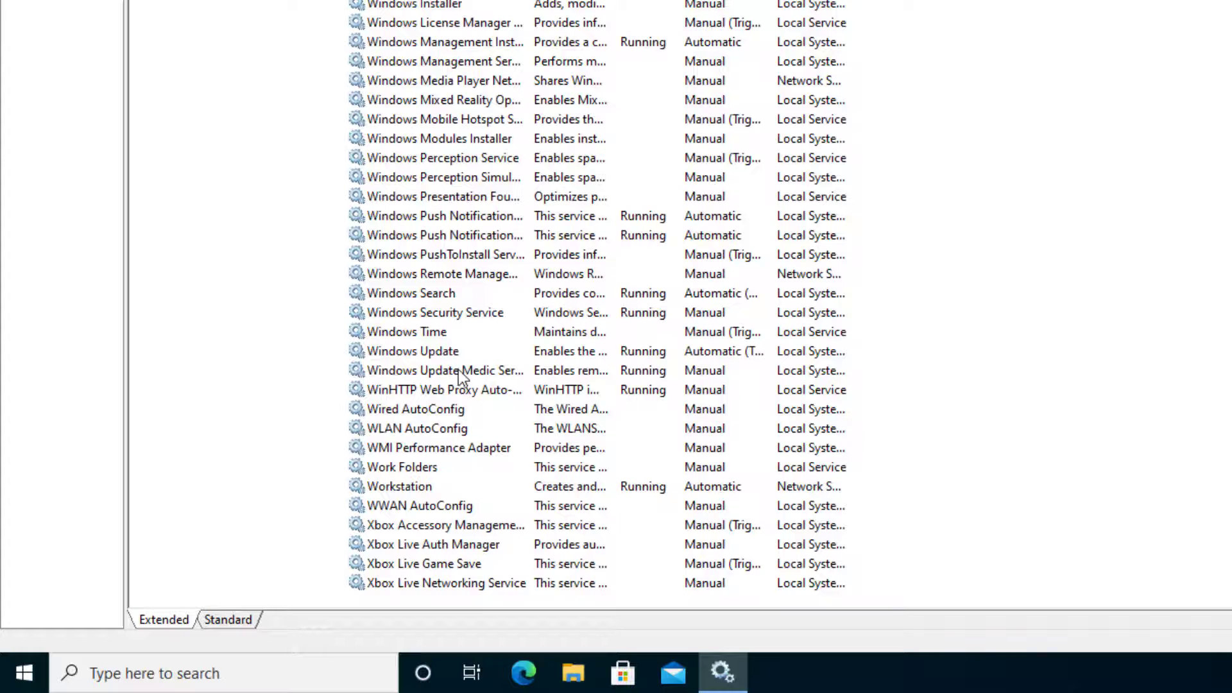
left_click(457, 364)
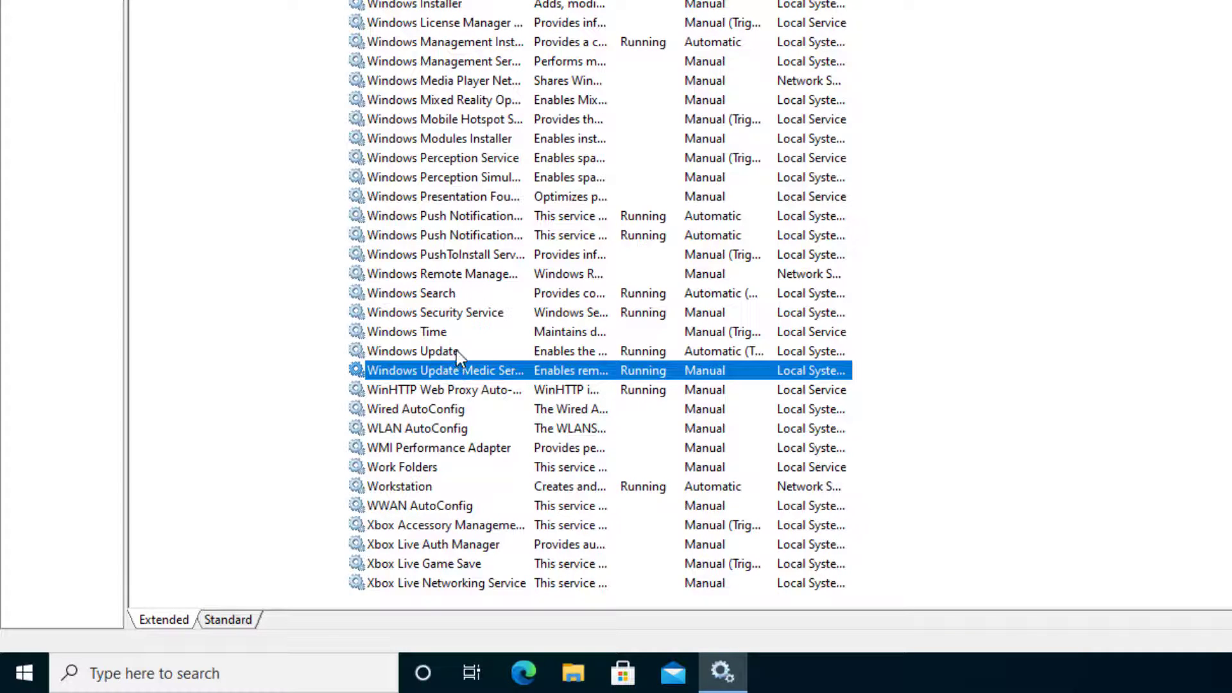
left_click(456, 350)
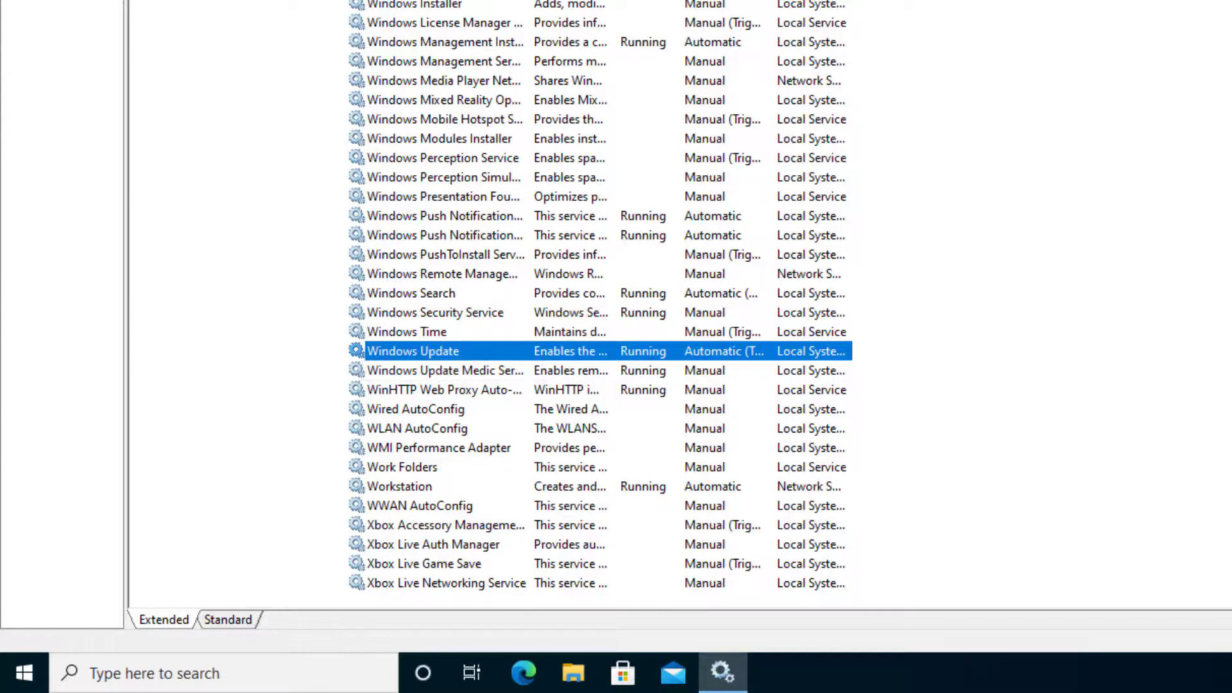